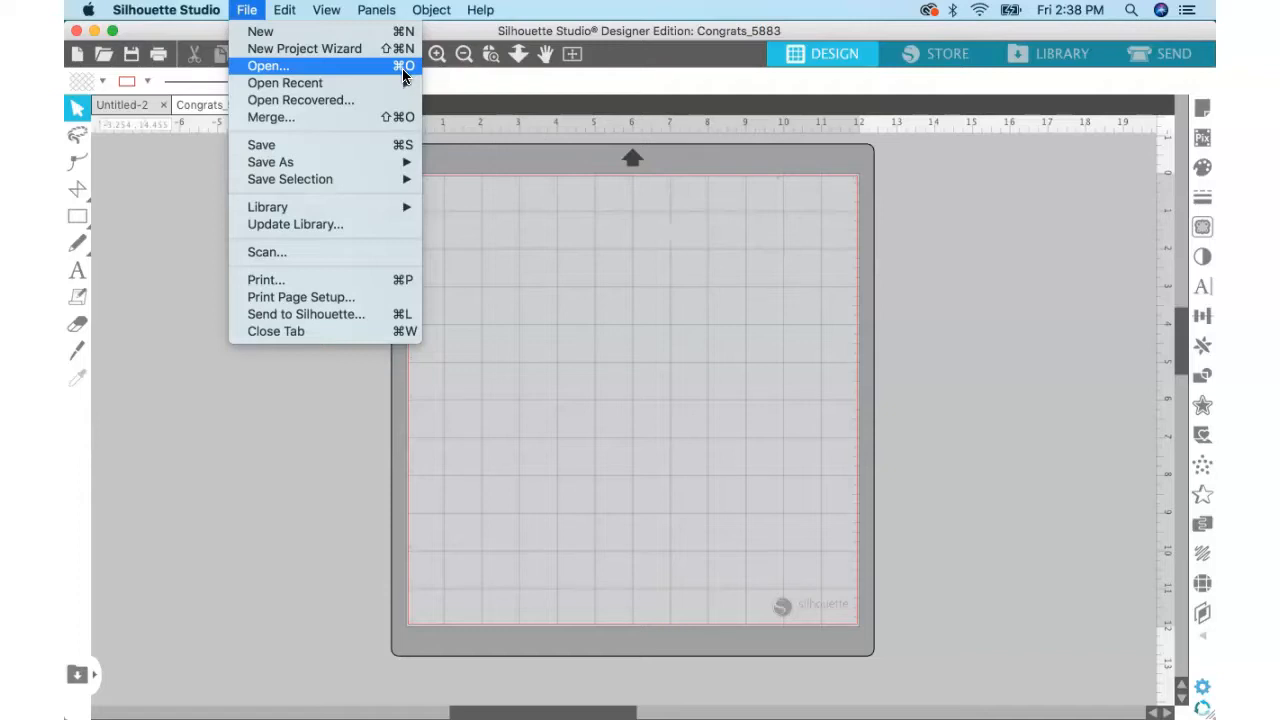
Open the design file Congrats_5883.svg.
{"action": "key", "text": "super+w"}
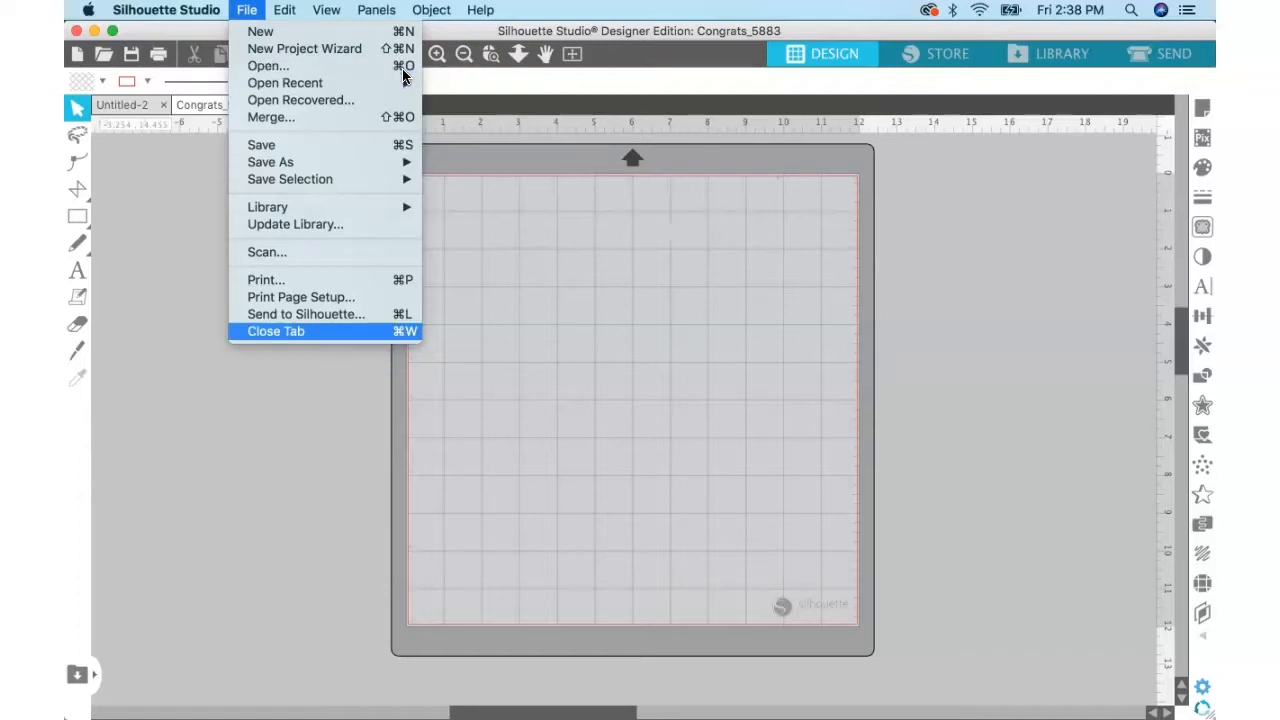
{"action": "left_click", "coordinate": [403, 68]}
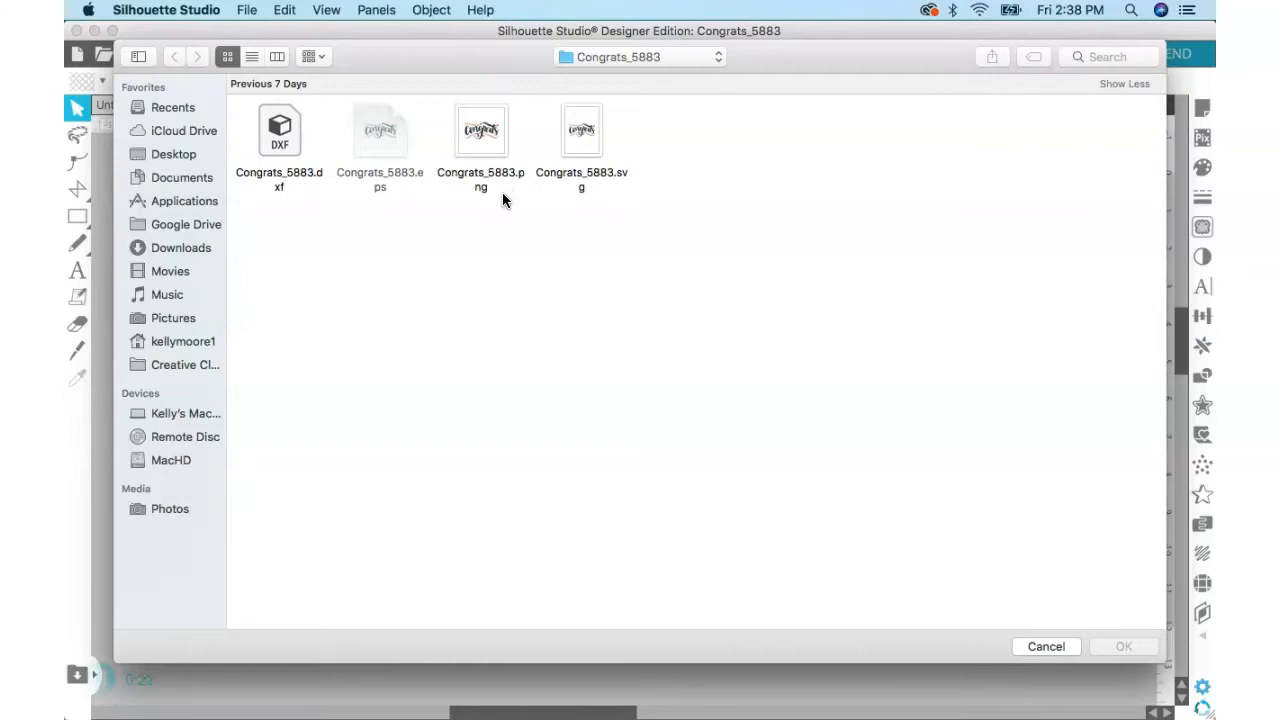
{"action": "left_click", "coordinate": [580, 151]}
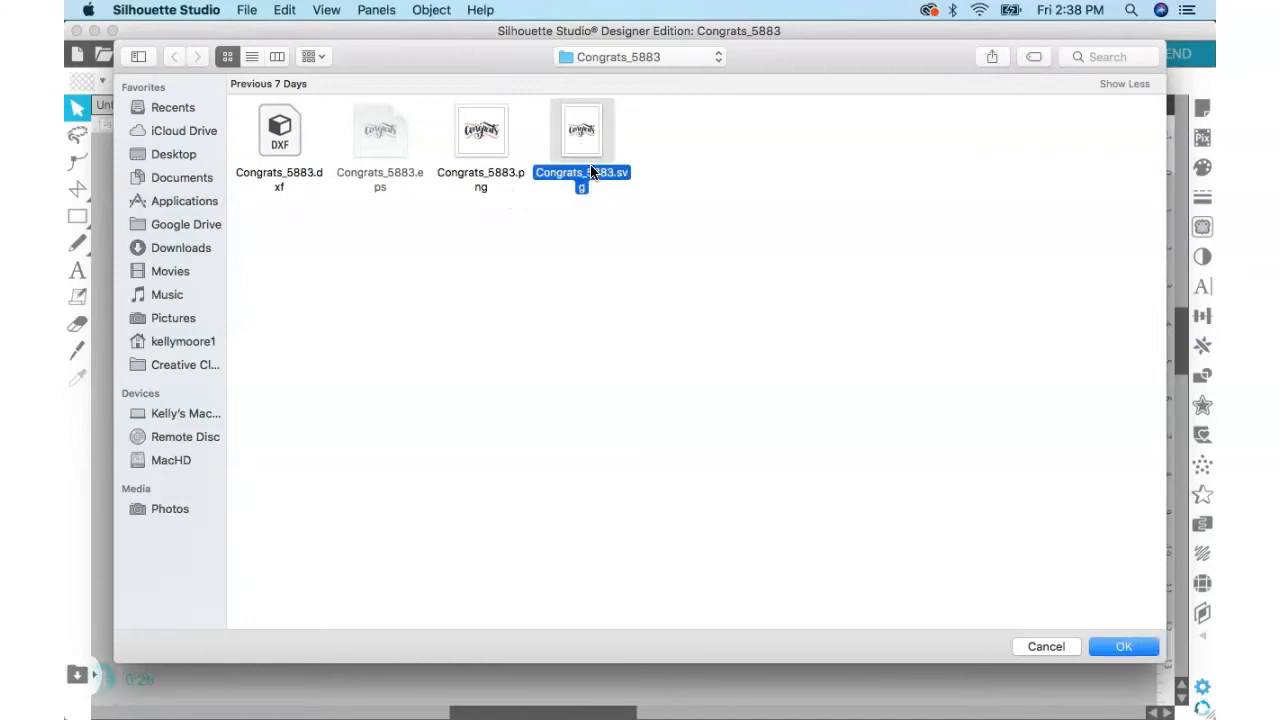
{"action": "left_click", "coordinate": [1128, 647]}
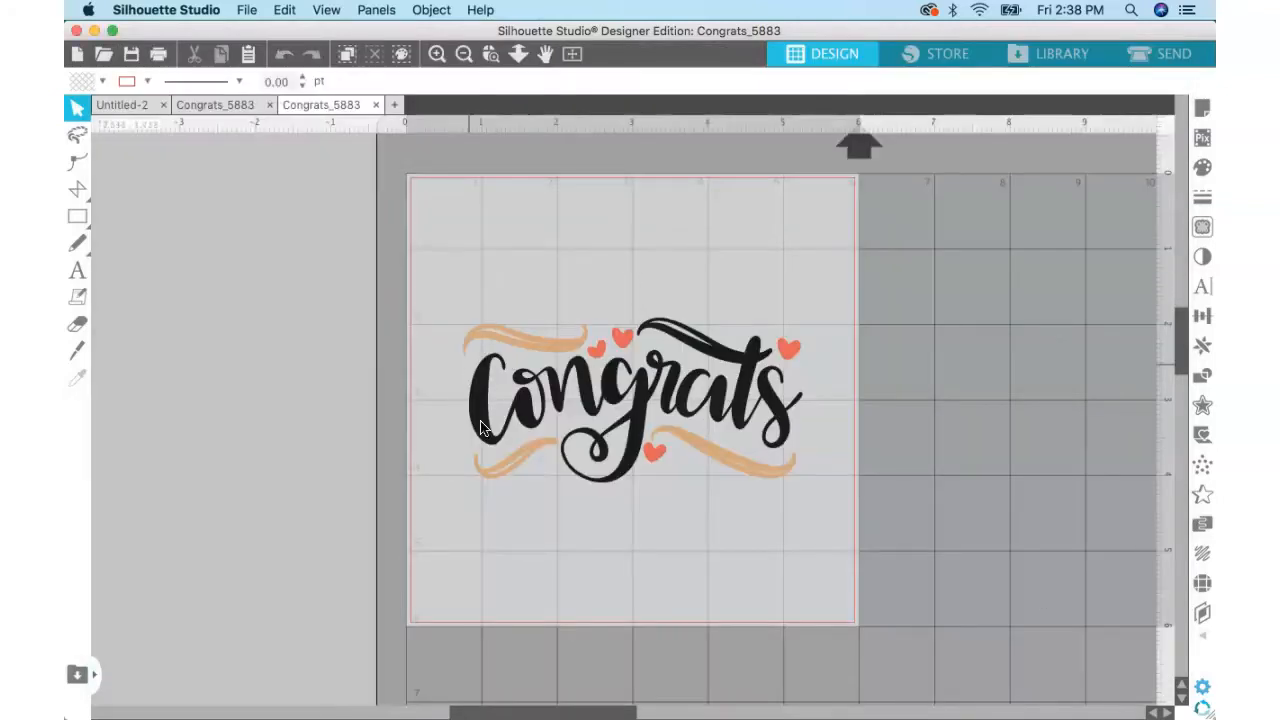
Move the whole Congrats design toward the page's upper-left corner, to about X 0.44 in and Y 0.55 in.
{"action": "left_click", "coordinate": [637, 414]}
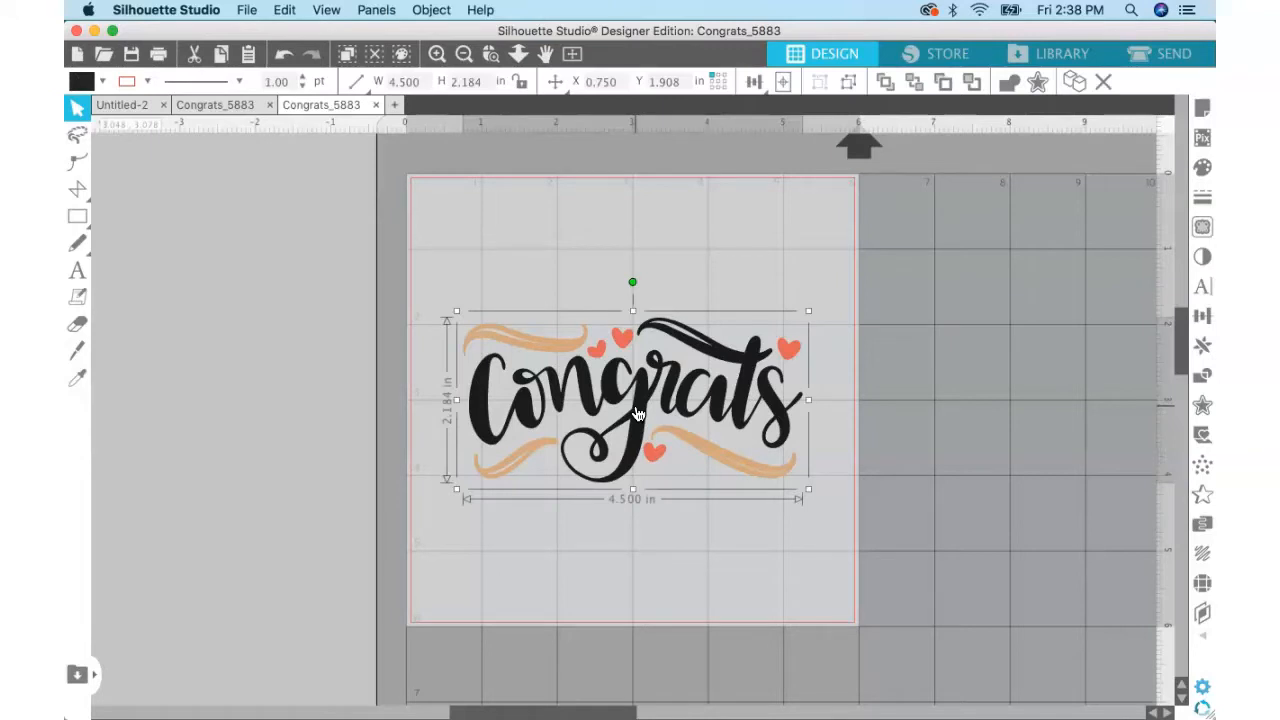
{"action": "left_click_drag", "start_coordinate": [637, 414], "coordinate": [612, 318]}
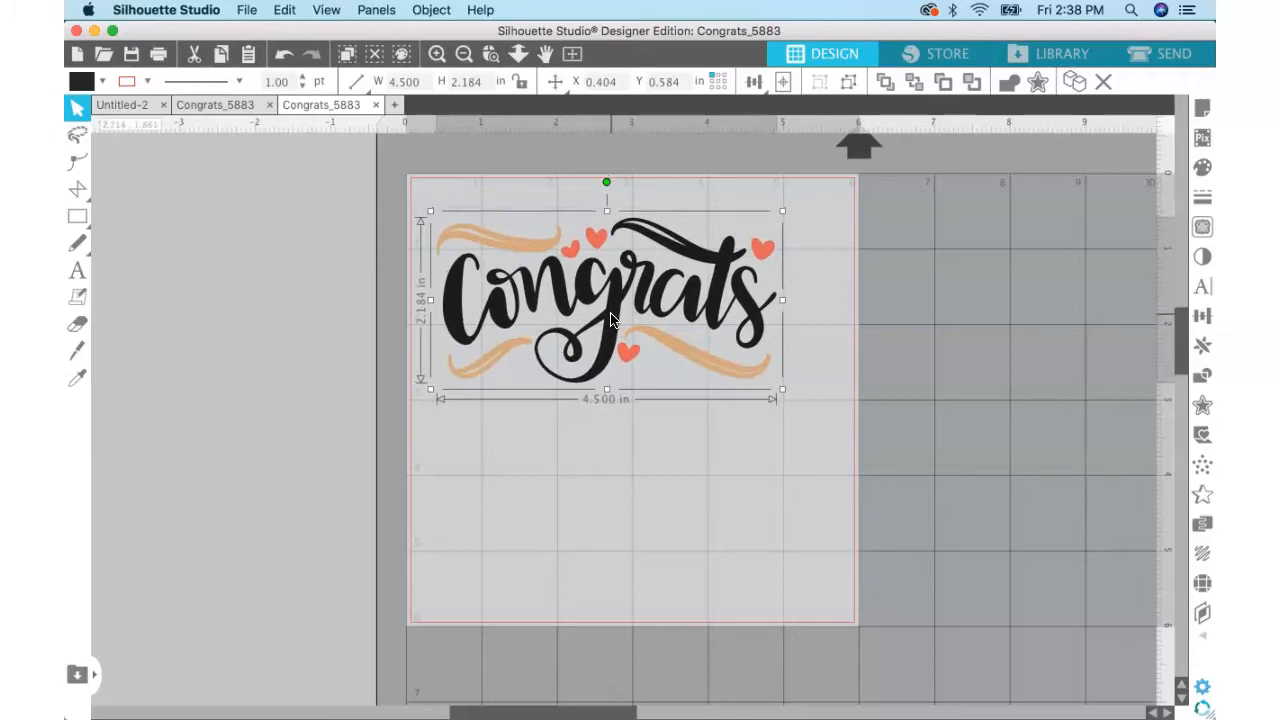
{"action": "mouse_move", "coordinate": [612, 318]}
{"action": "left_mouse_down"}
{"action": "mouse_move", "coordinate": [610, 330]}
{"action": "mouse_move", "coordinate": [607, 289]}
{"action": "mouse_move", "coordinate": [614, 302]}
{"action": "left_mouse_up"}
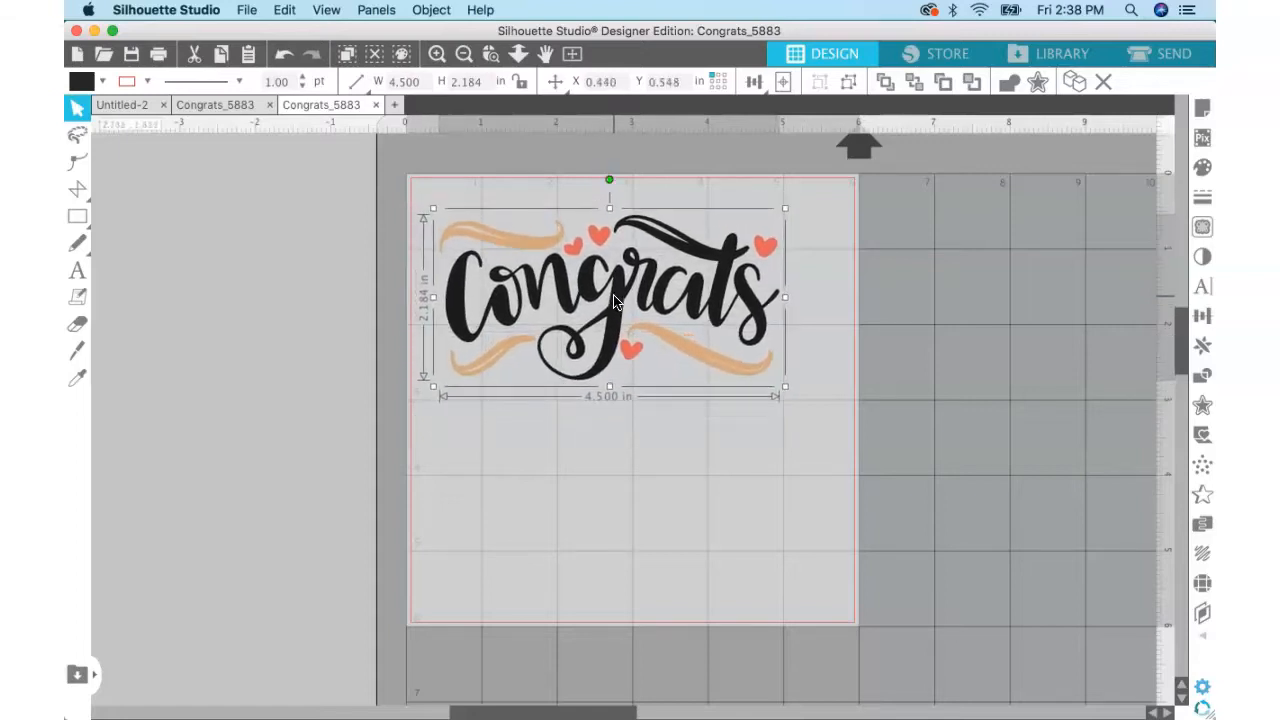
{"action": "left_click", "coordinate": [683, 425]}
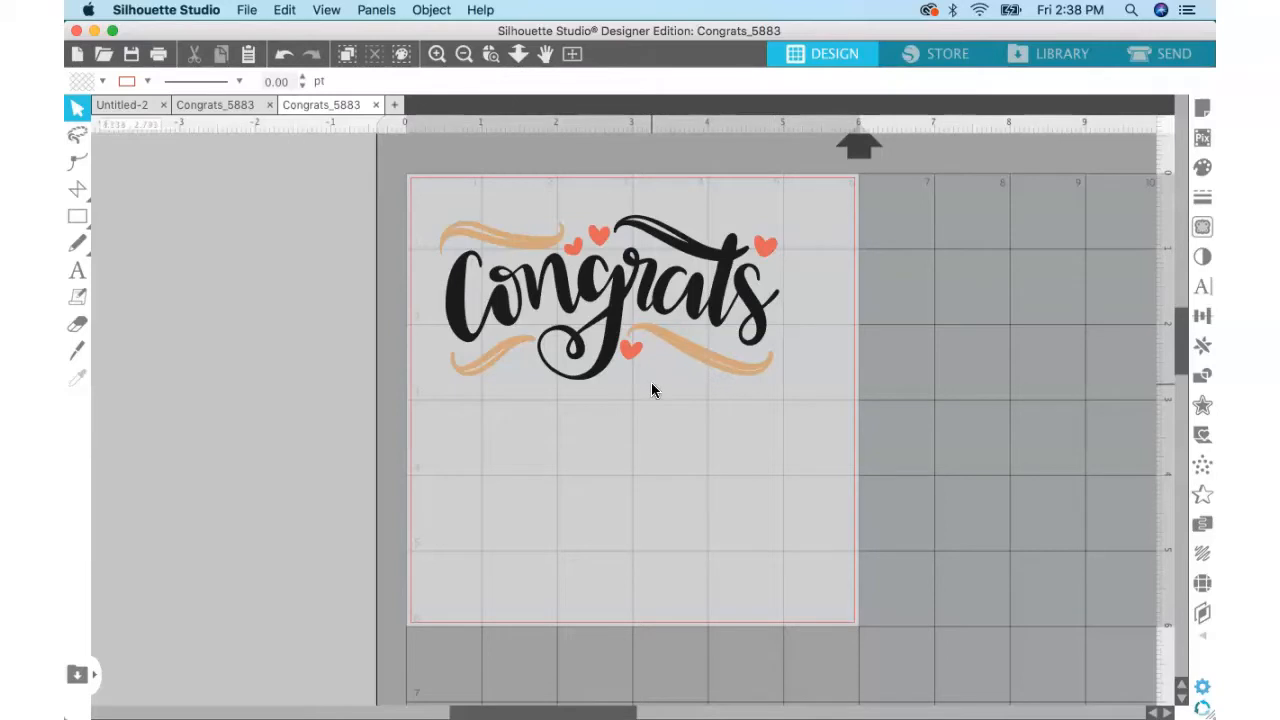
Ungroup the Congrats design repeatedly until the word, hearts and swashes are separate objects.
{"action": "left_click", "coordinate": [548, 285]}
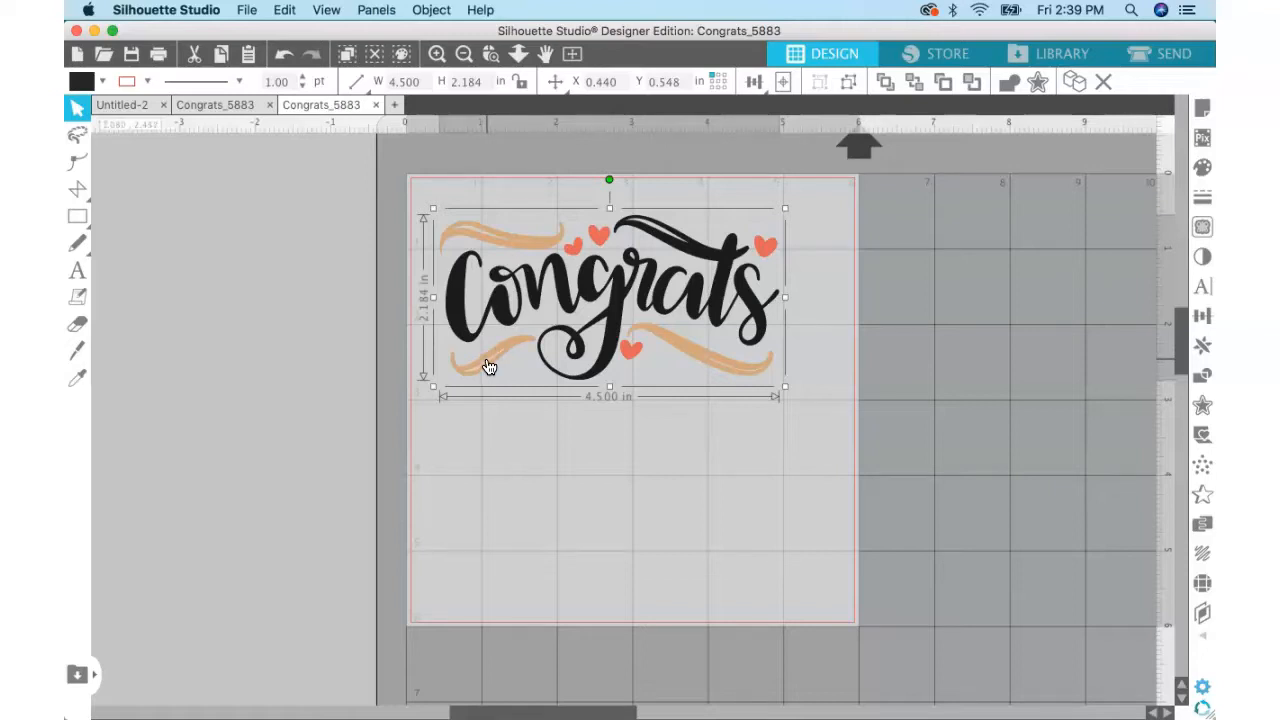
{"action": "left_click", "coordinate": [284, 12]}
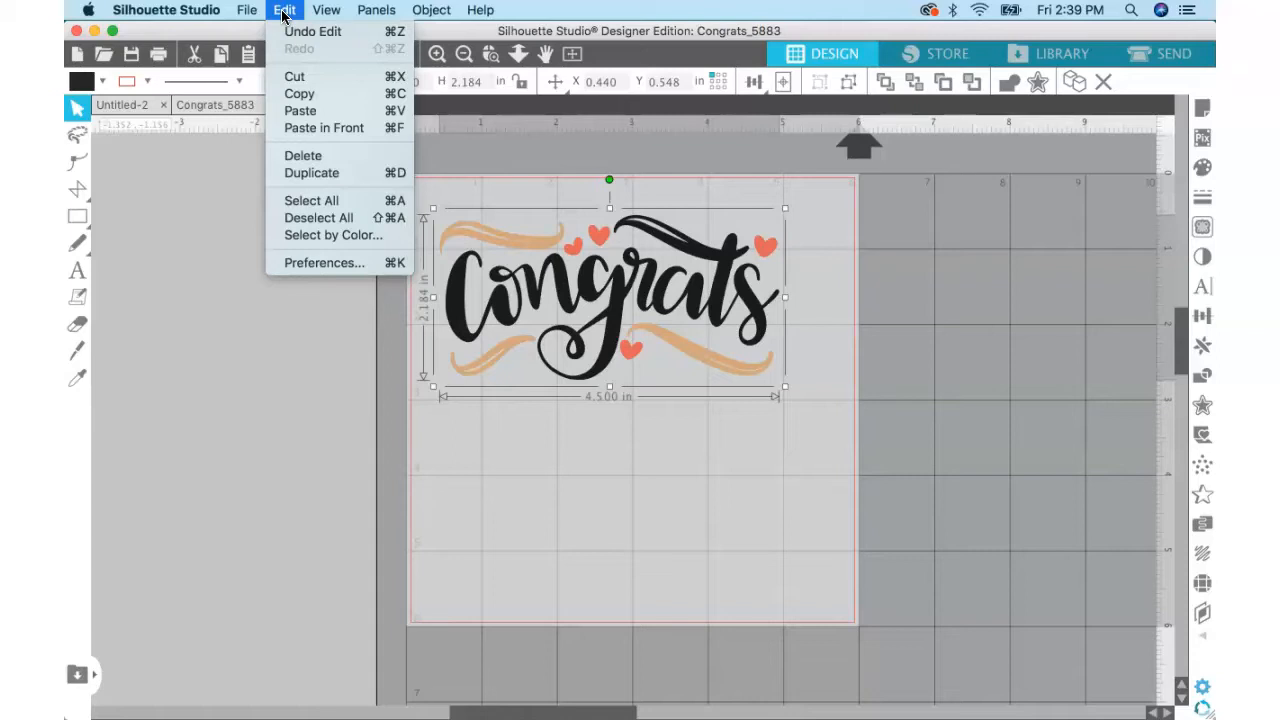
{"action": "mouse_move", "coordinate": [371, 13]}
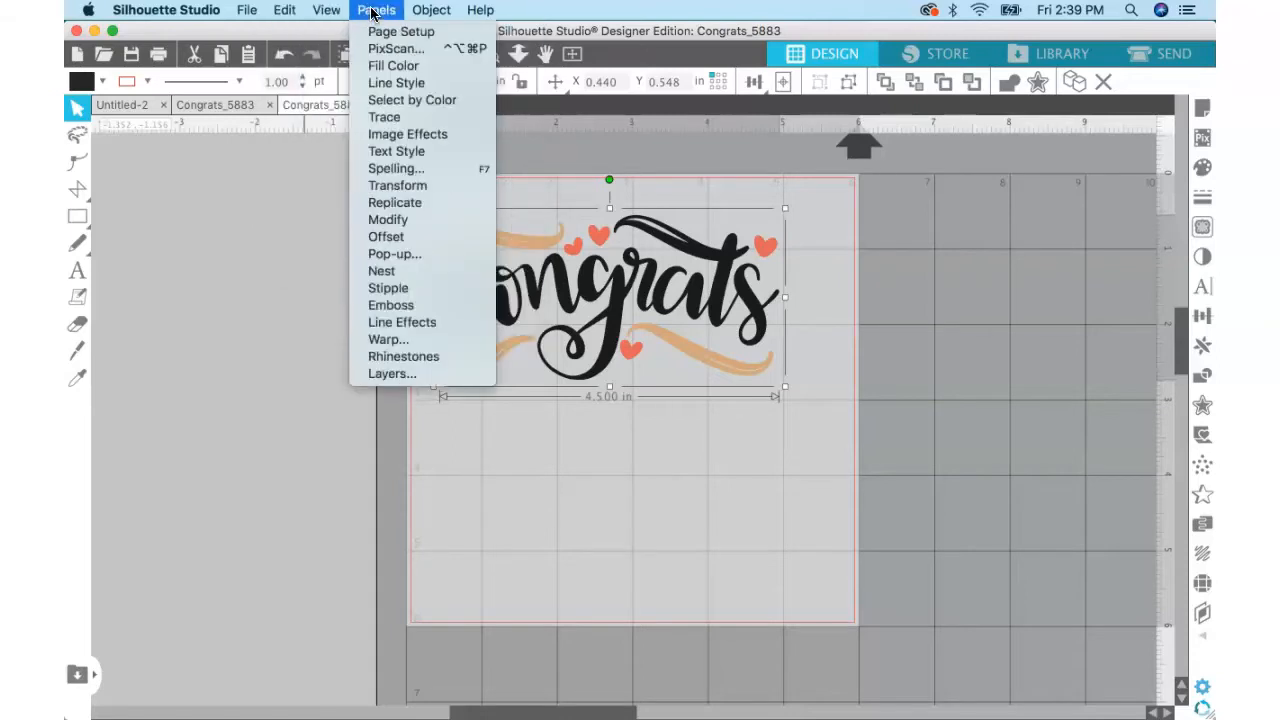
{"action": "mouse_move", "coordinate": [430, 11]}
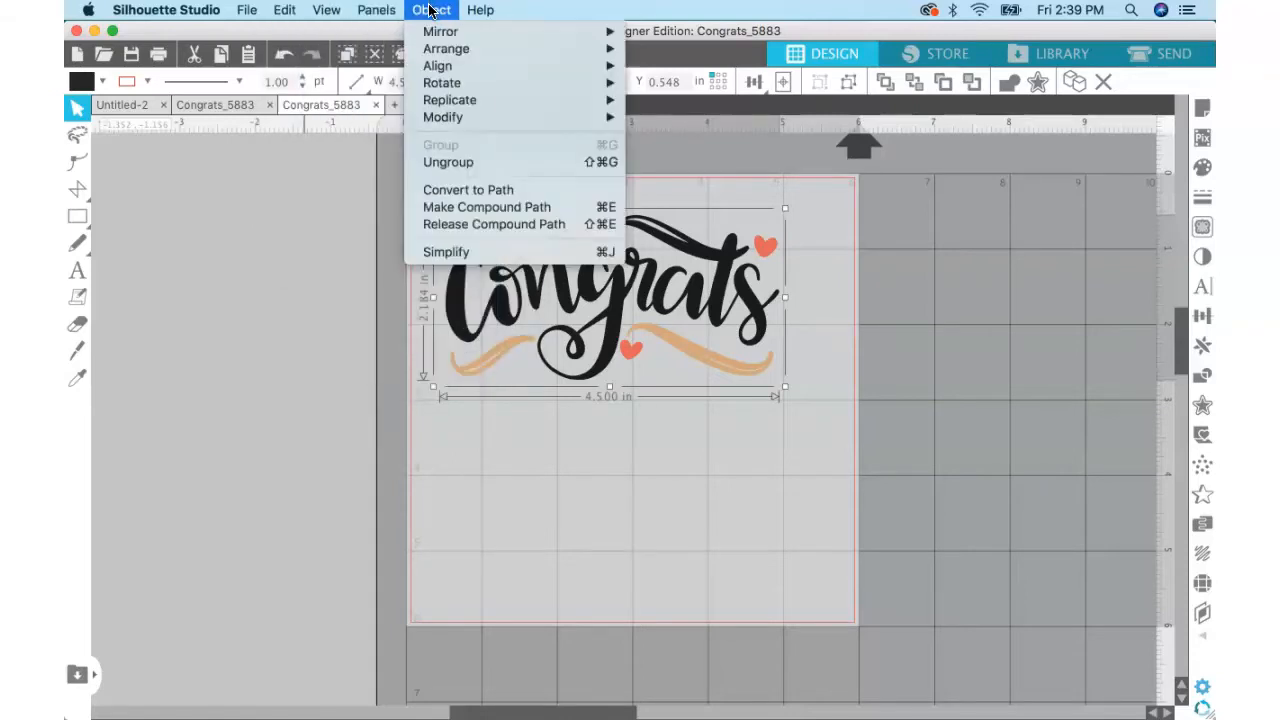
{"action": "left_click", "coordinate": [458, 164]}
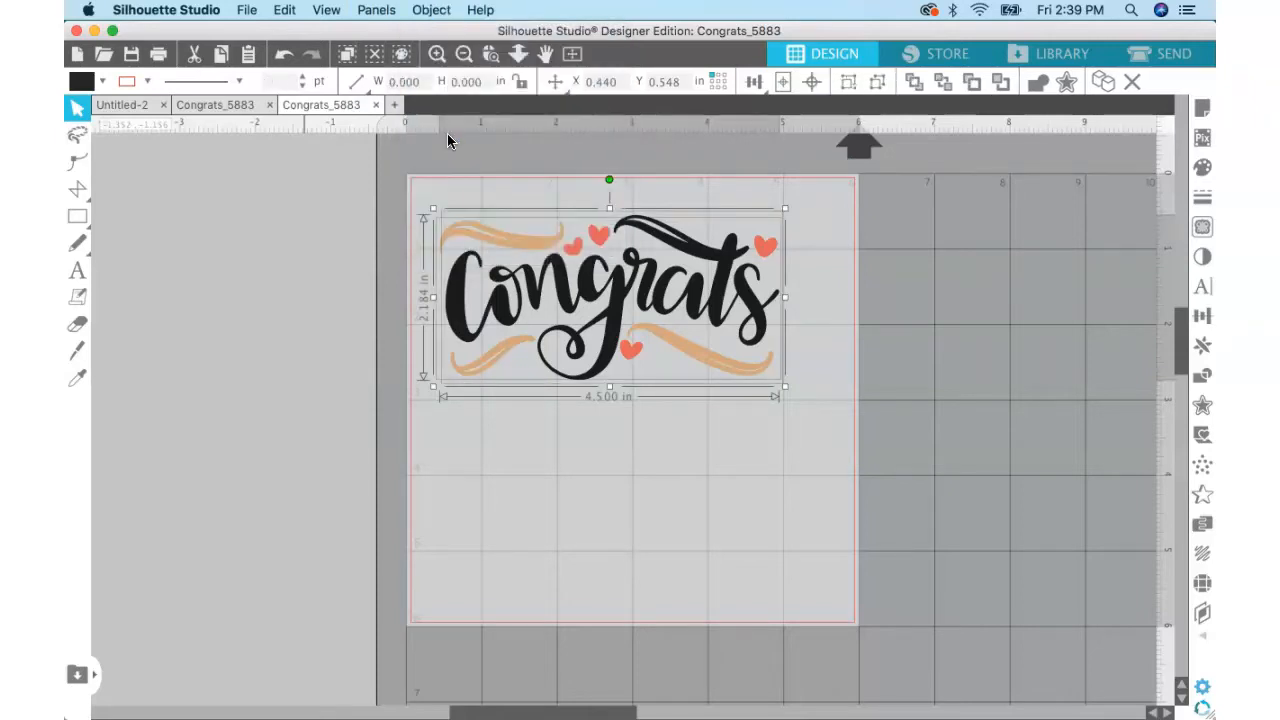
{"action": "left_click", "coordinate": [420, 13]}
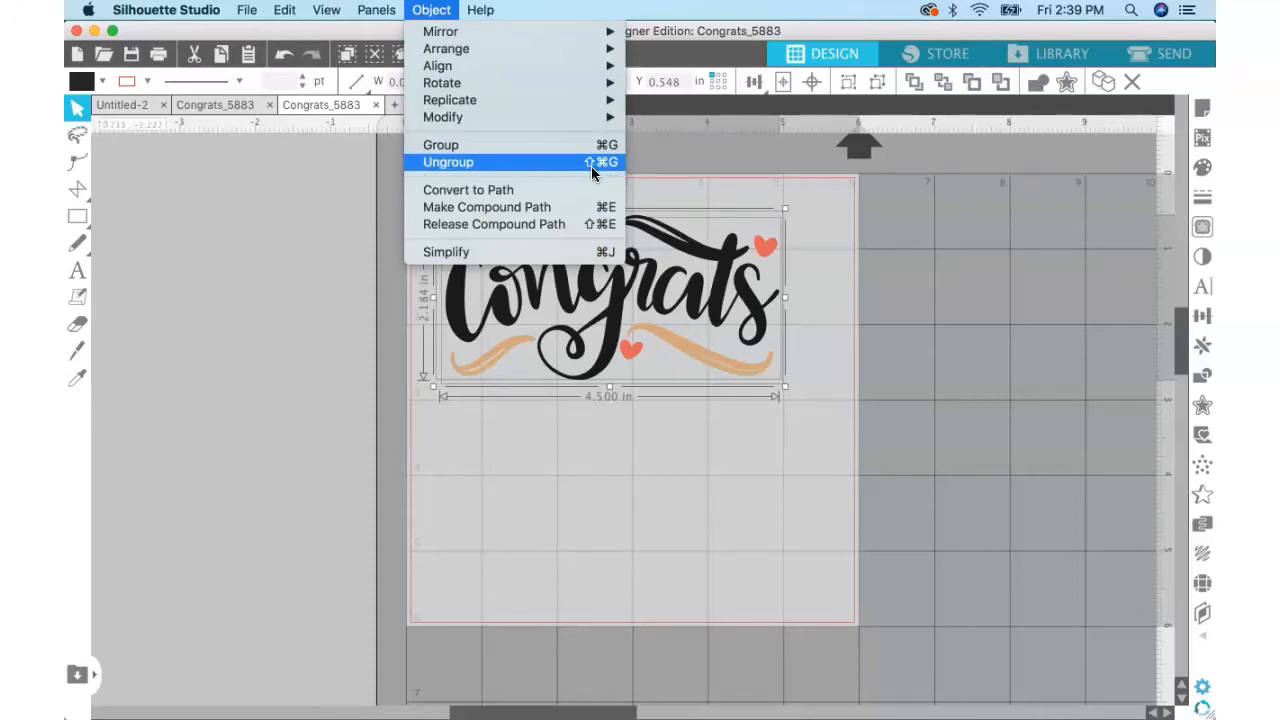
{"action": "left_click", "coordinate": [643, 472]}
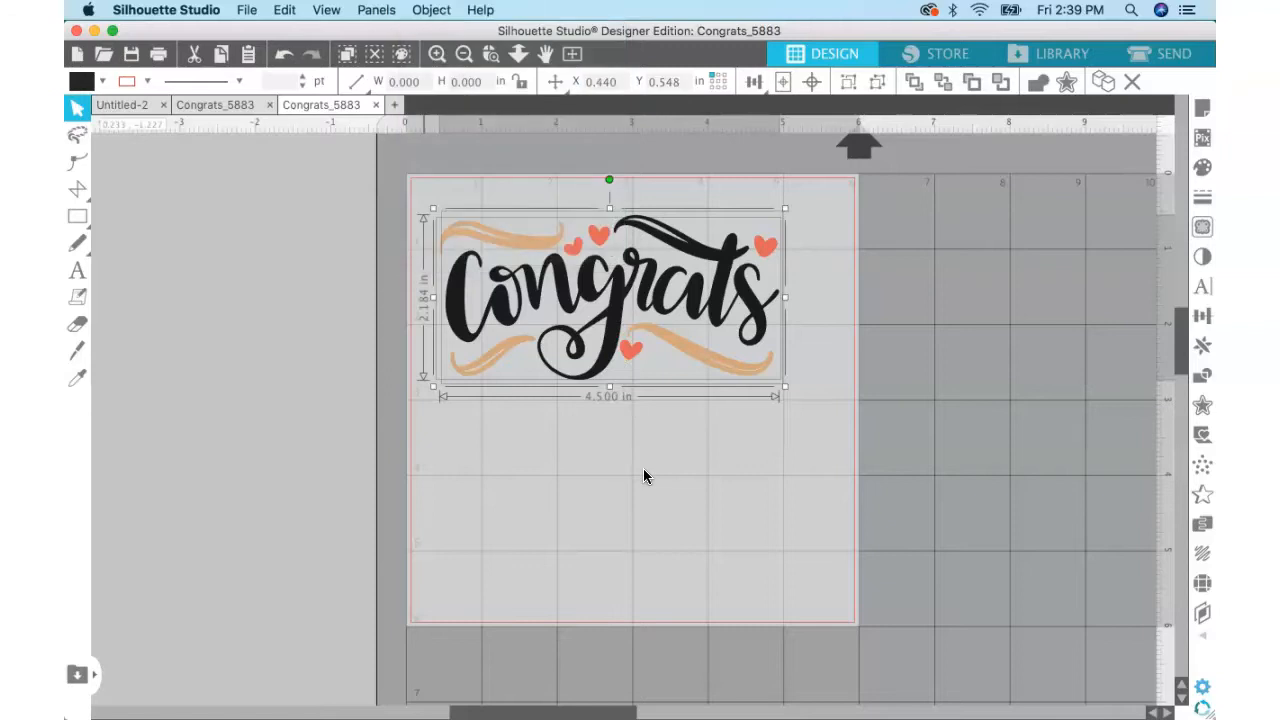
{"action": "left_click", "coordinate": [621, 380]}
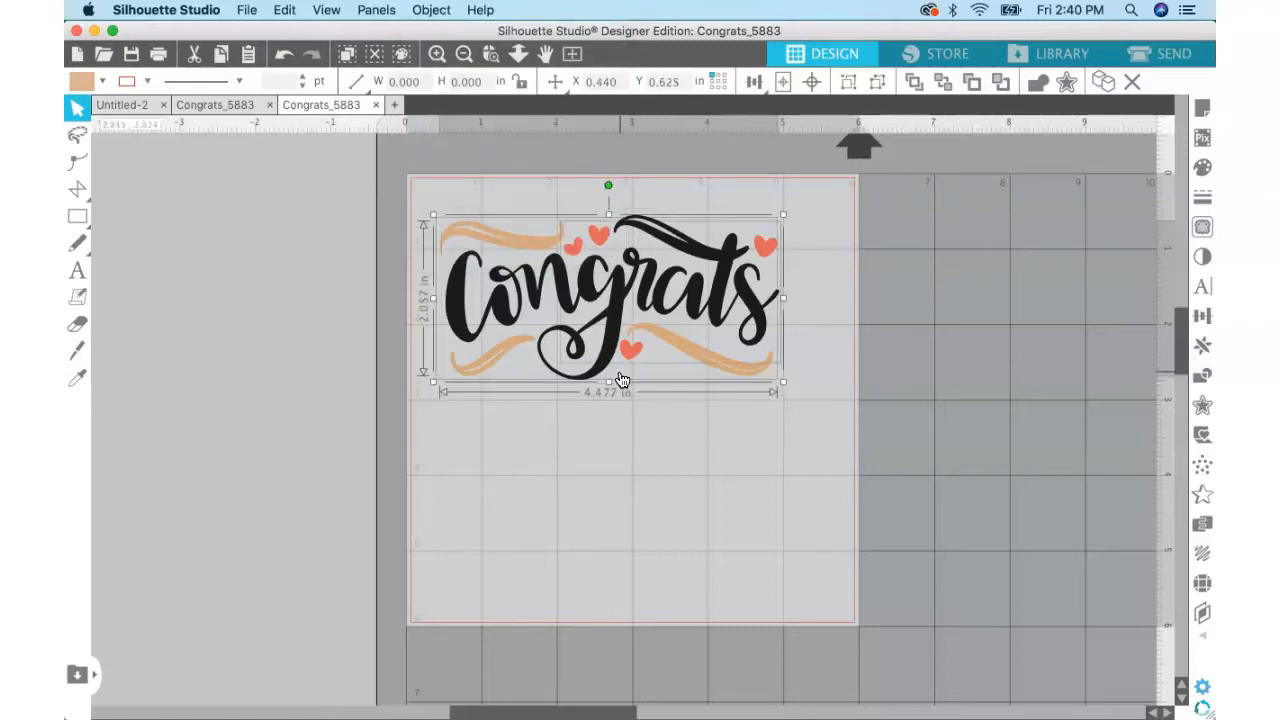
{"action": "key", "text": "super+shift+g"}
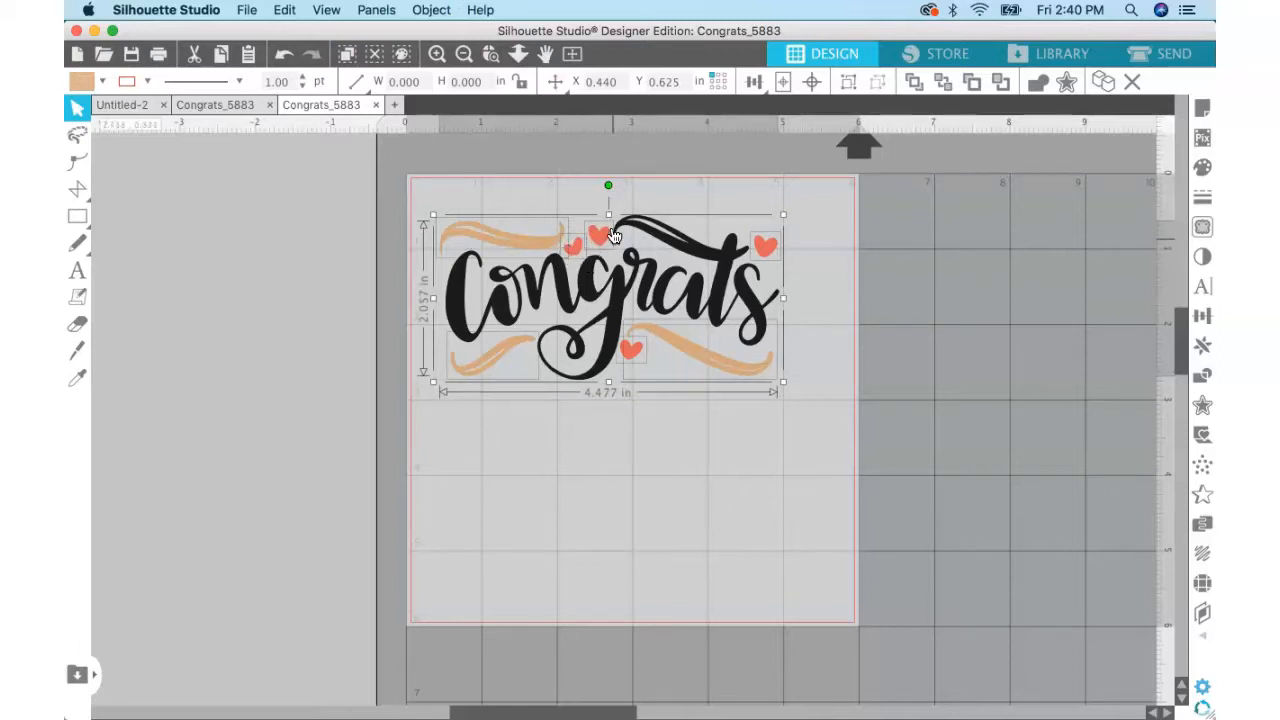
Delete the four red hearts around the Congrats lettering.
{"action": "left_click", "coordinate": [810, 262]}
{"action": "left_click", "coordinate": [764, 252]}
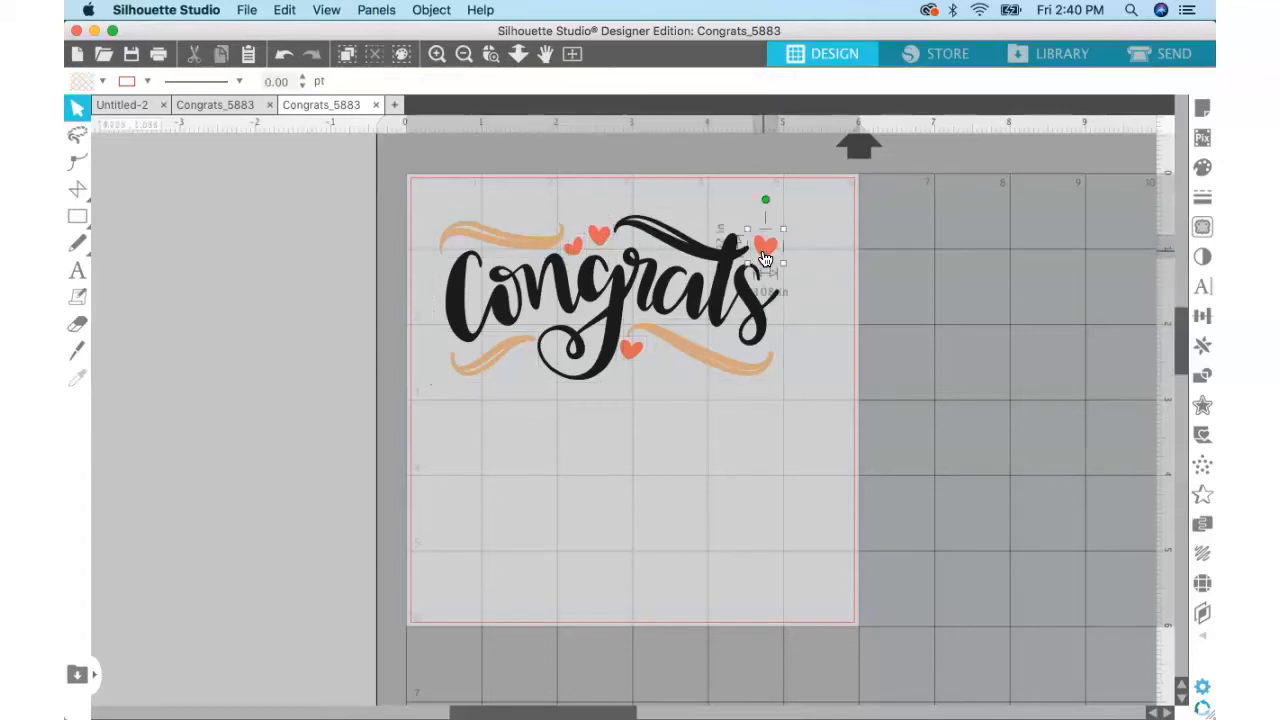
{"action": "key", "text": "Delete"}
{"action": "left_click", "coordinate": [604, 242]}
{"action": "key", "text": "Delete"}
{"action": "left_click", "coordinate": [576, 248]}
{"action": "key", "text": "Delete"}
{"action": "left_click", "coordinate": [632, 350]}
{"action": "key", "text": "Delete"}
Delete the three orange swashes above and below the Congrats lettering.
{"action": "left_click", "coordinate": [526, 242]}
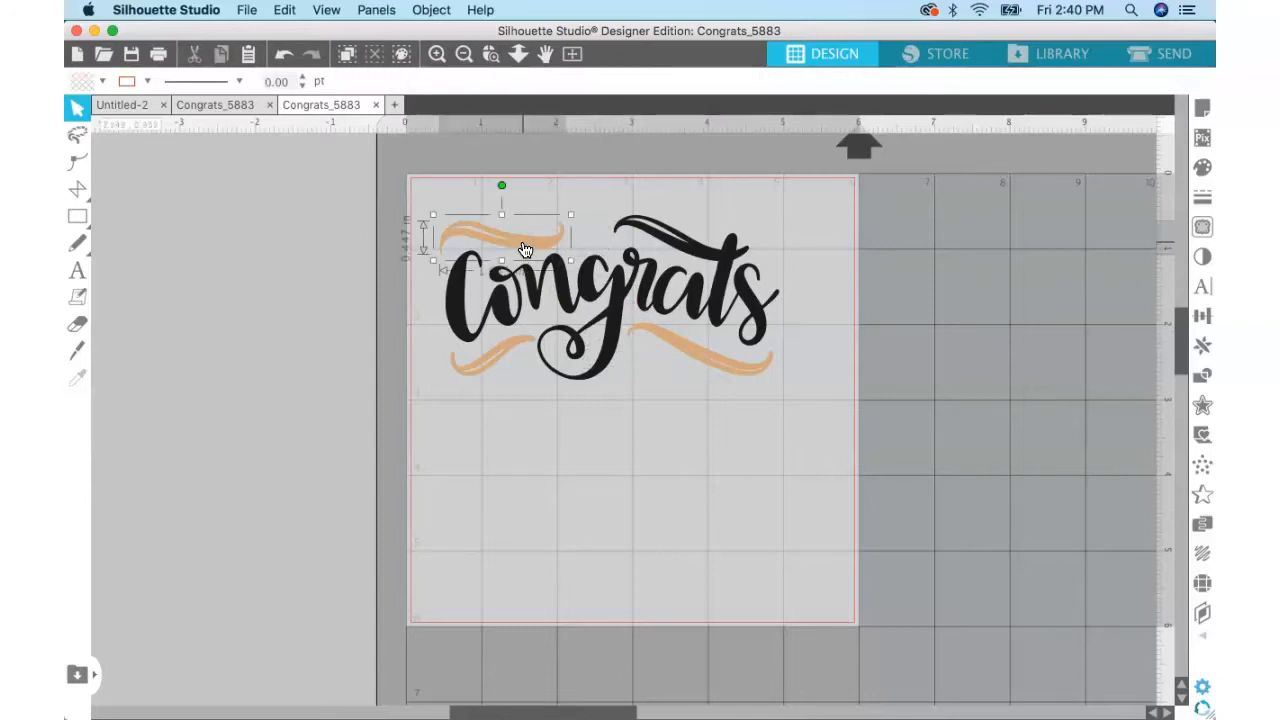
{"action": "key", "text": "Delete"}
{"action": "left_click", "coordinate": [476, 370]}
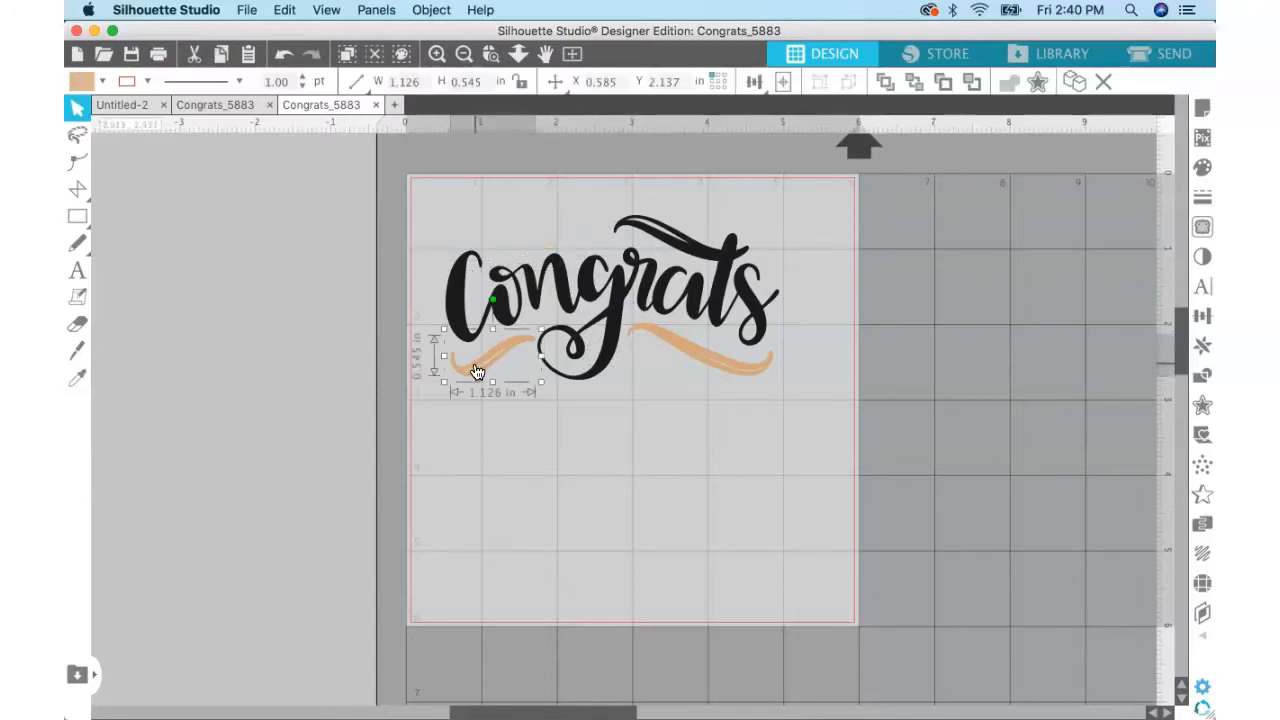
{"action": "key", "text": "Delete"}
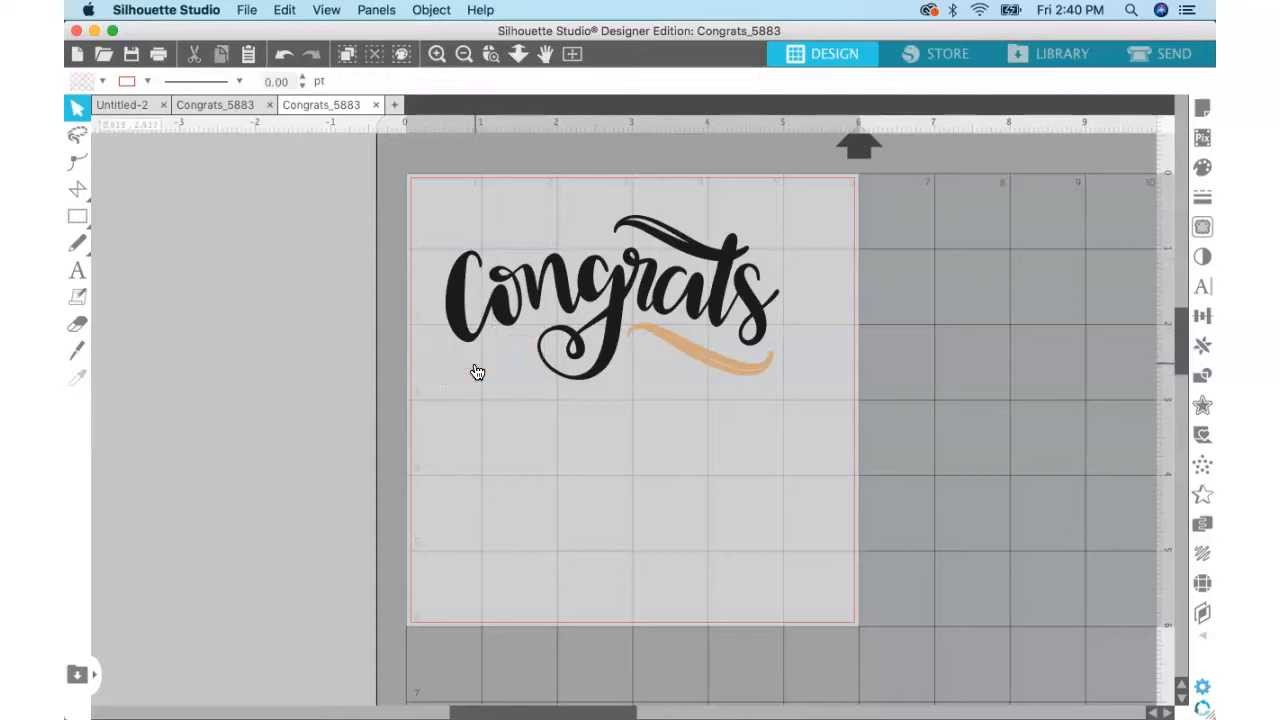
{"action": "left_click", "coordinate": [705, 358]}
{"action": "key", "text": "Delete"}
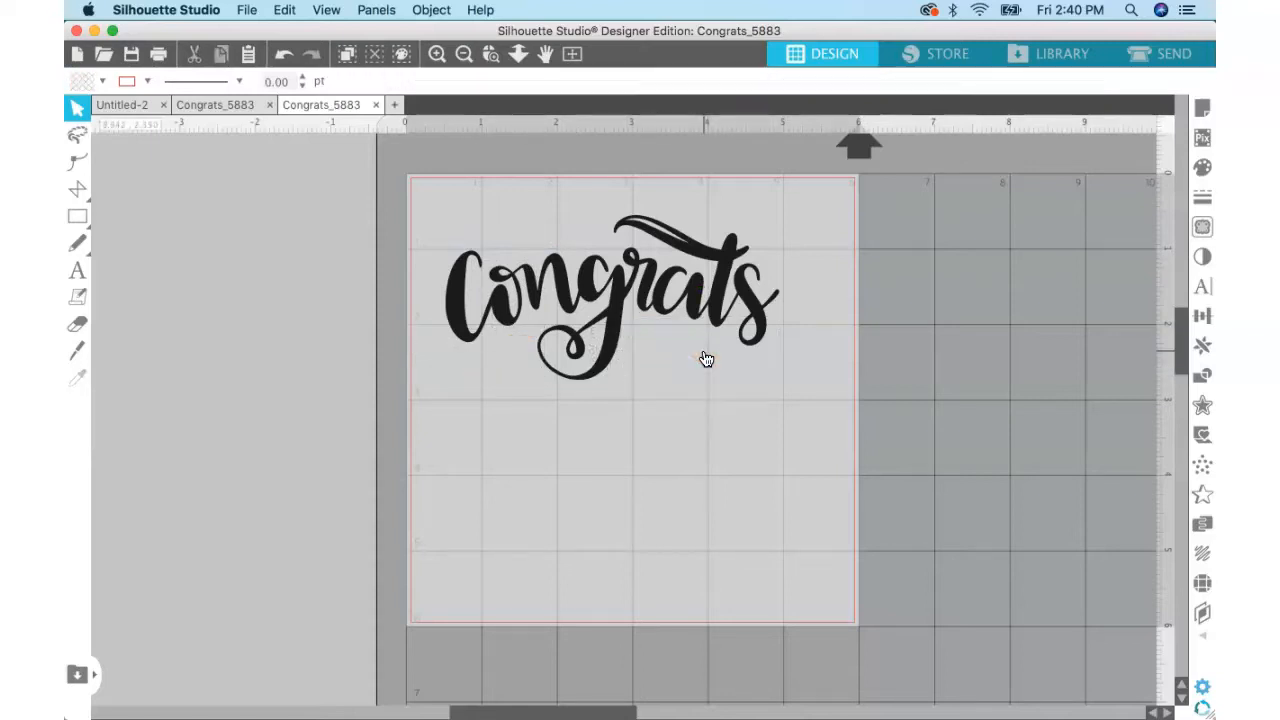
Scale the black Congrats word down to about 3.58 in wide and place it in the page's upper-left corner.
{"action": "left_click_drag", "start_coordinate": [615, 318], "coordinate": [598, 295]}
{"action": "left_click", "coordinate": [649, 294]}
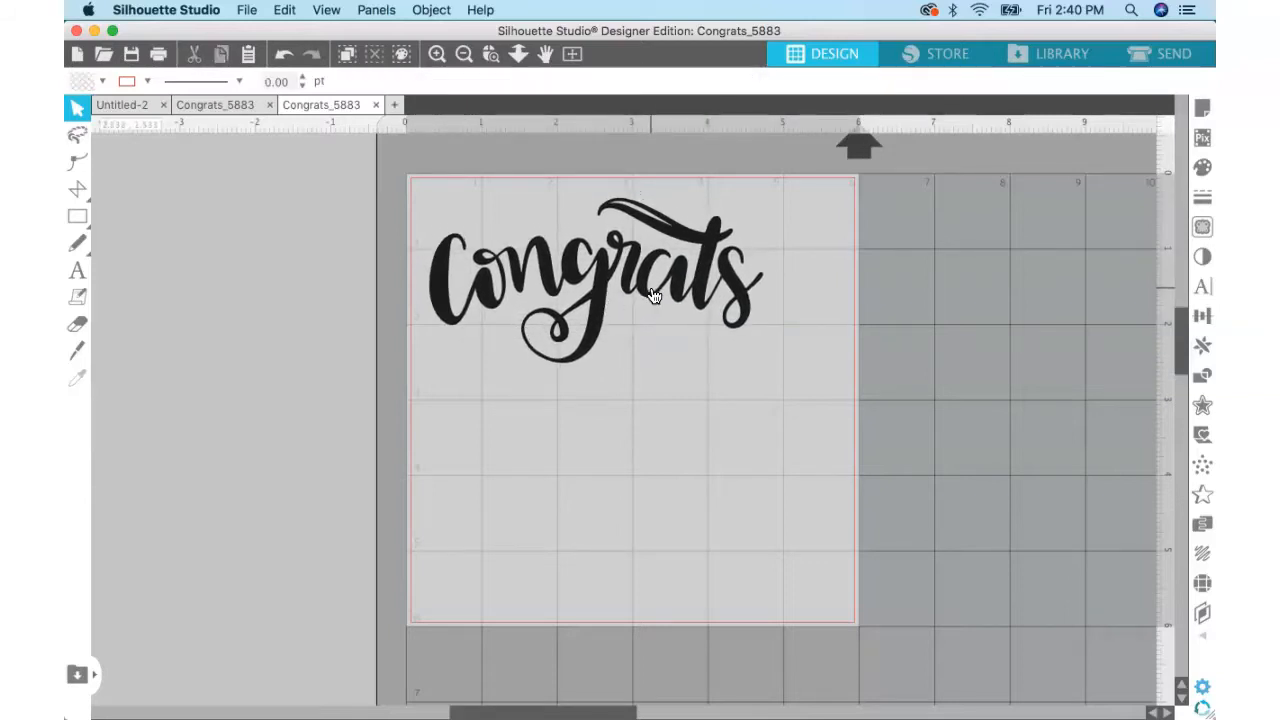
{"action": "left_click", "coordinate": [651, 296]}
{"action": "left_click_drag", "start_coordinate": [768, 372], "coordinate": [707, 343]}
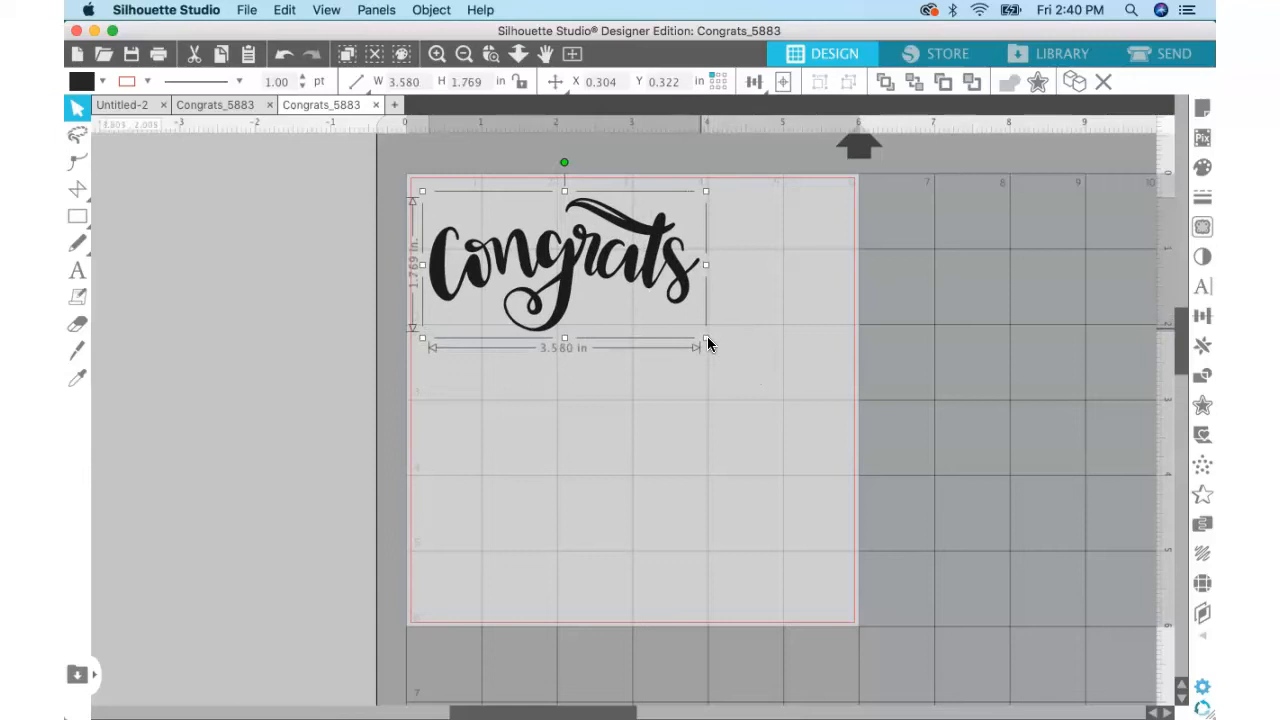
{"action": "left_click_drag", "start_coordinate": [674, 295], "coordinate": [674, 285]}
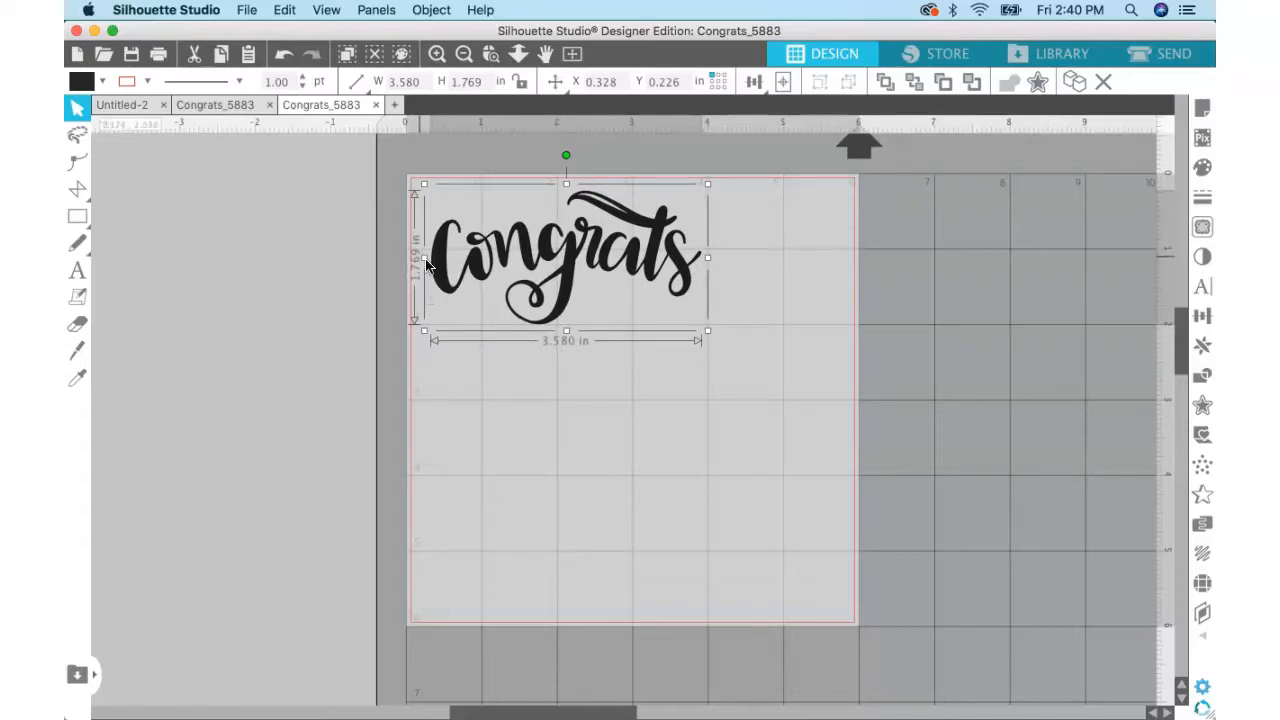
{"action": "left_click", "coordinate": [556, 430]}
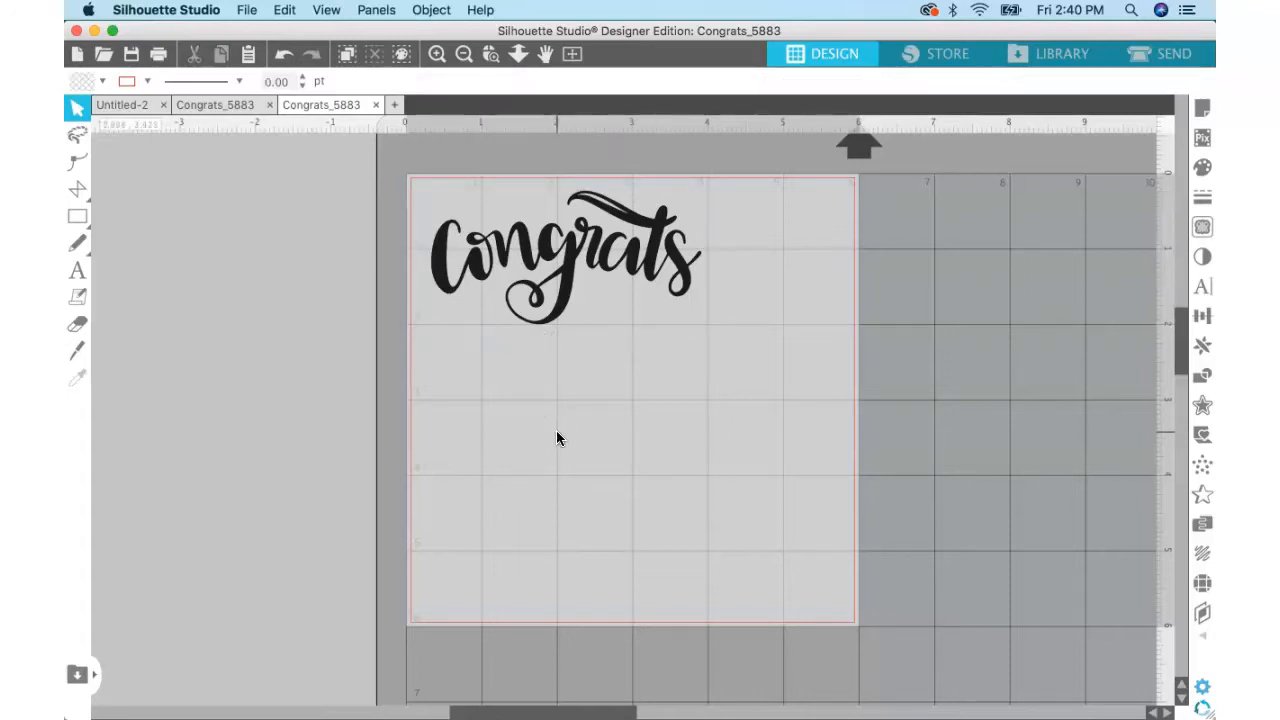
Copy and paste the Congrats word, placing the duplicate directly below the original at about Y 2.01 in.
{"action": "left_click", "coordinate": [566, 290]}
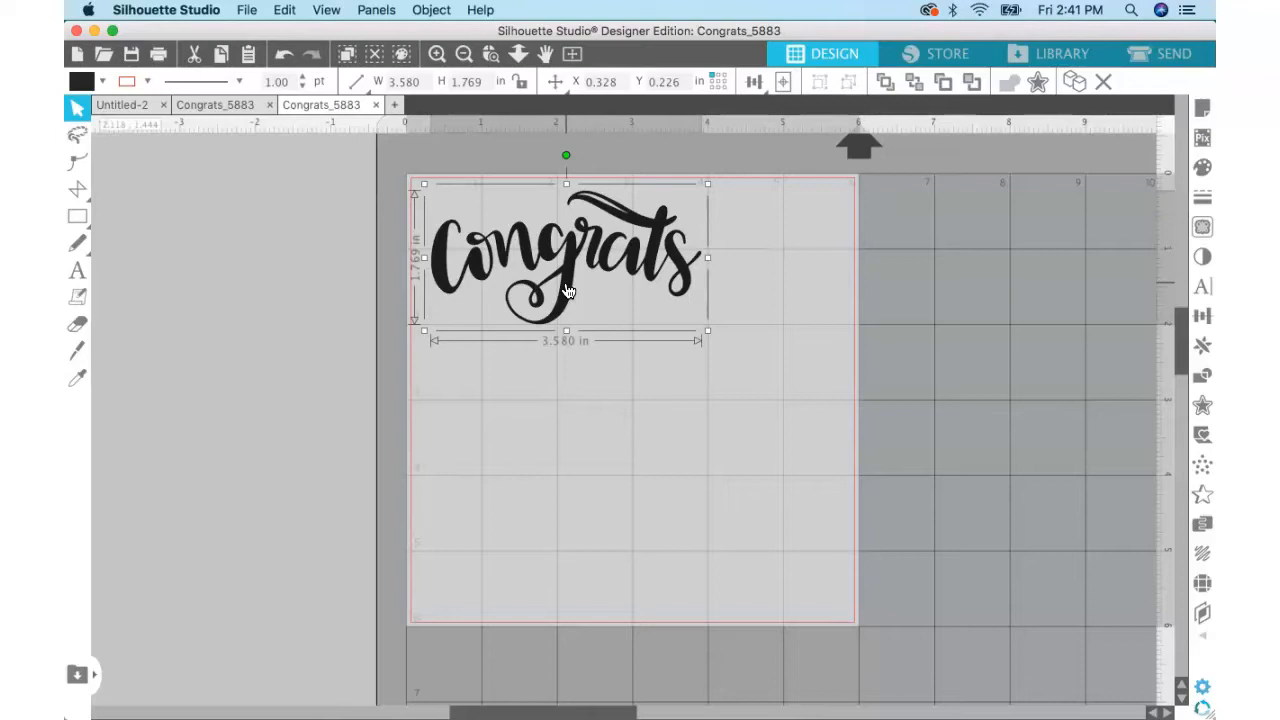
{"action": "key", "text": "super+v"}
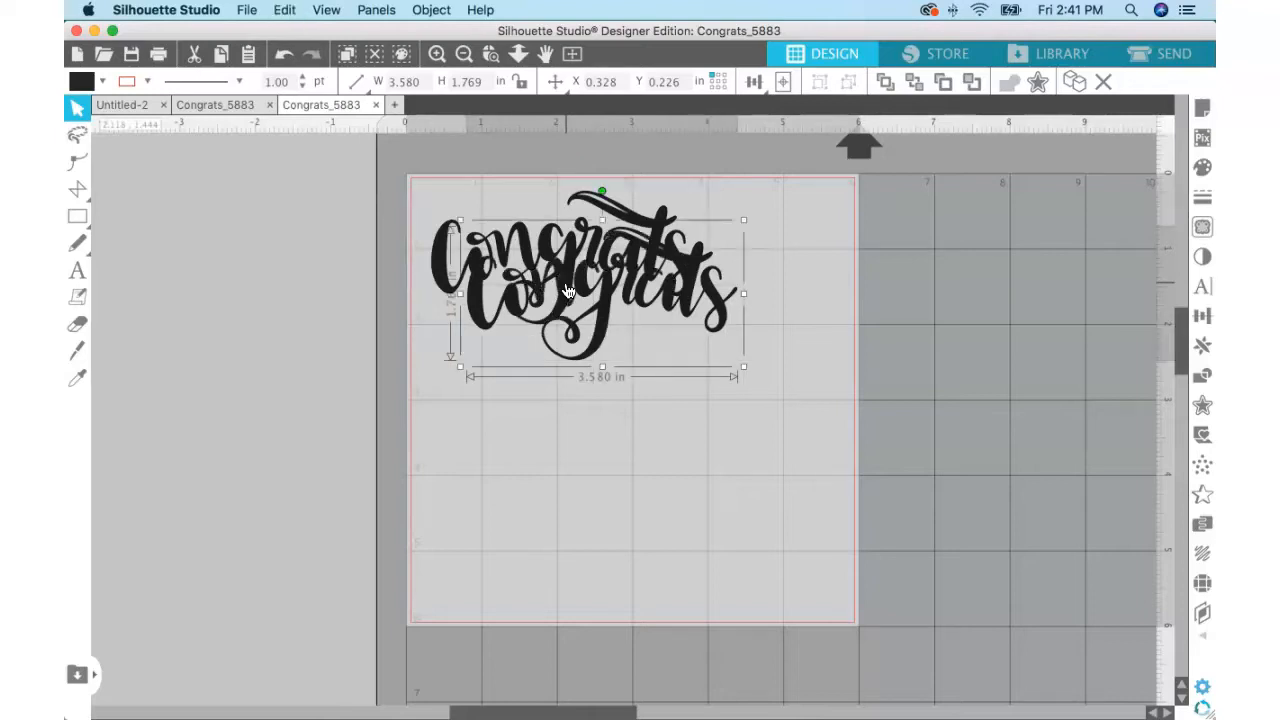
{"action": "left_click_drag", "start_coordinate": [601, 288], "coordinate": [543, 436]}
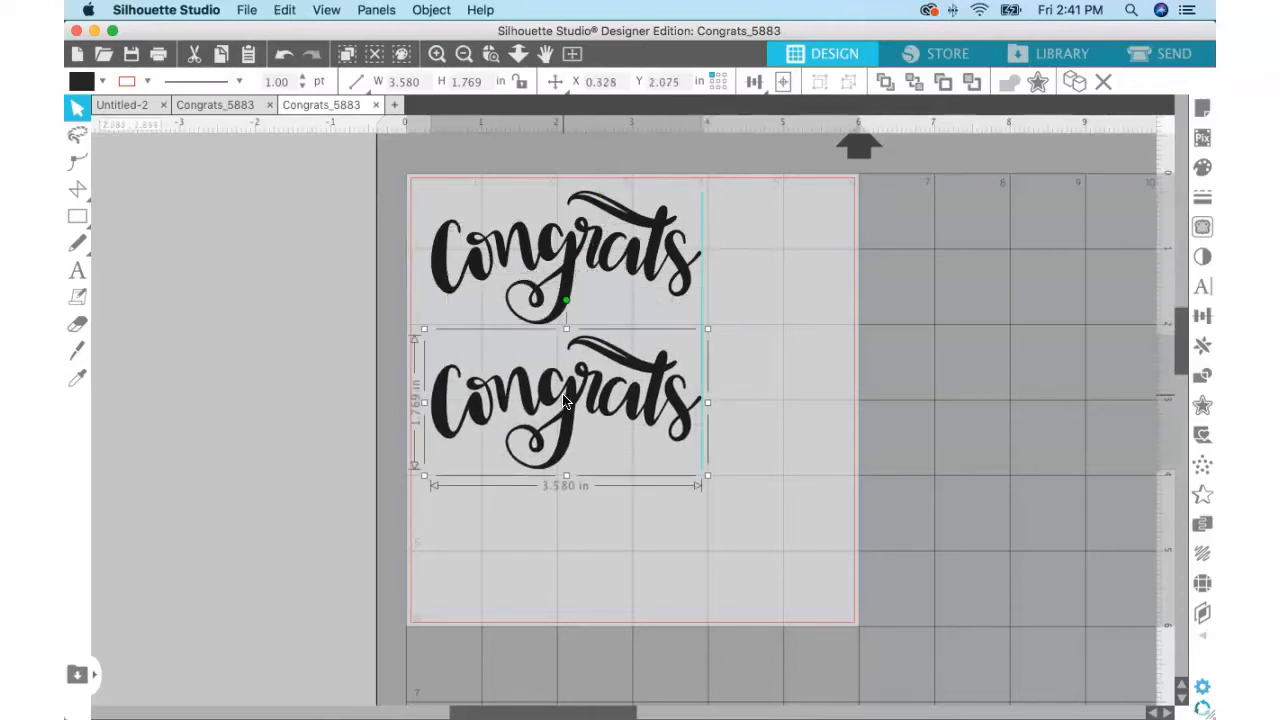
Create a mirrored copy to the left of the lower Congrats word using Replicate, and delete the unmirrored lower word.
{"action": "left_click", "coordinate": [1202, 345]}
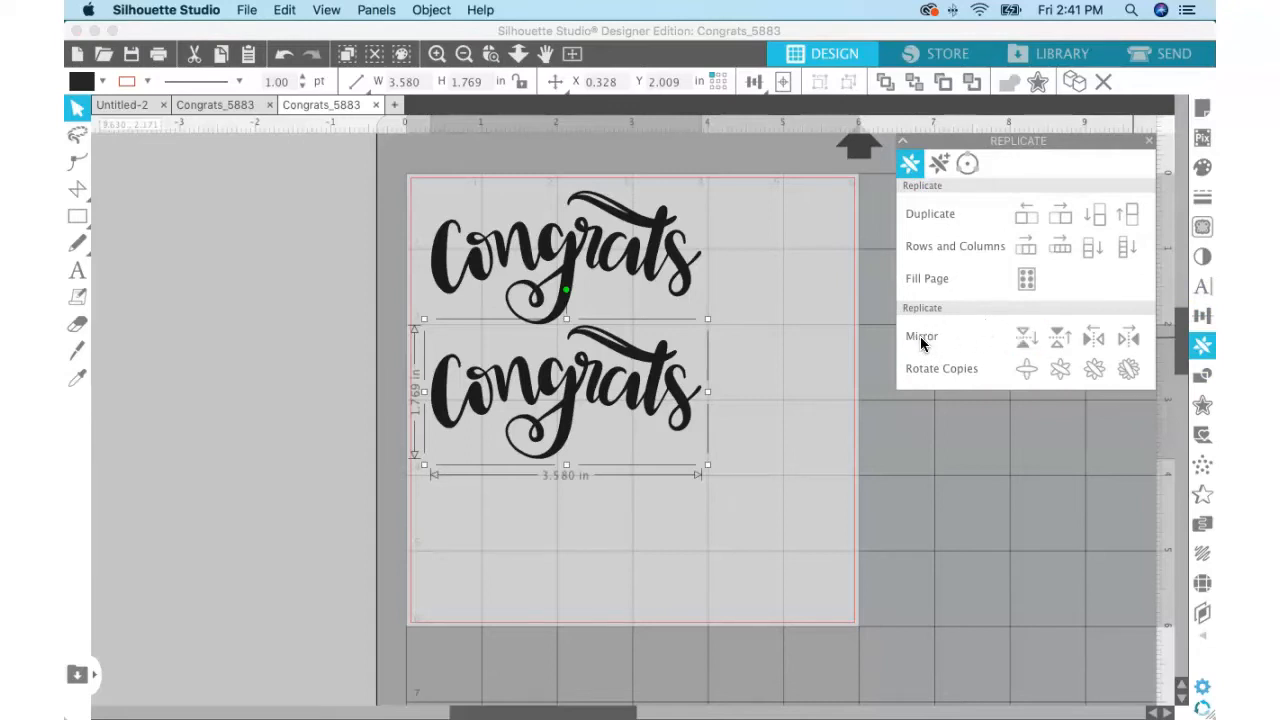
{"action": "left_click", "coordinate": [1093, 337]}
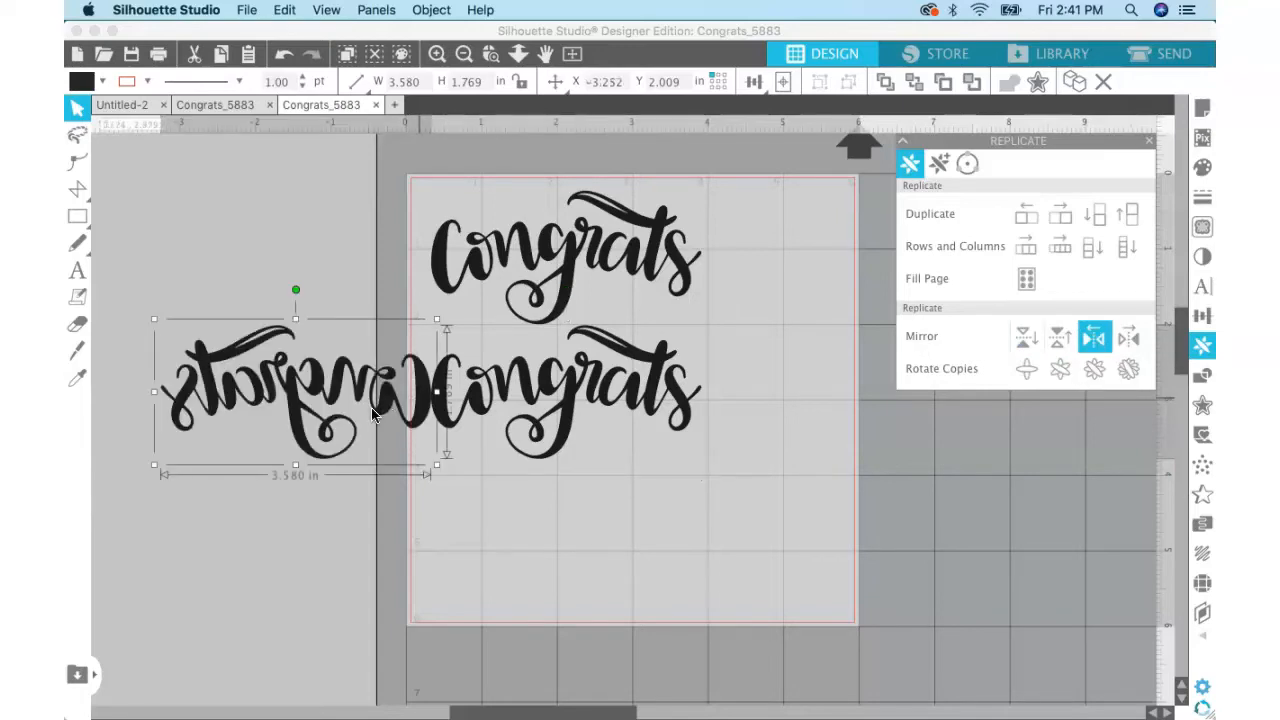
{"action": "left_click", "coordinate": [580, 402]}
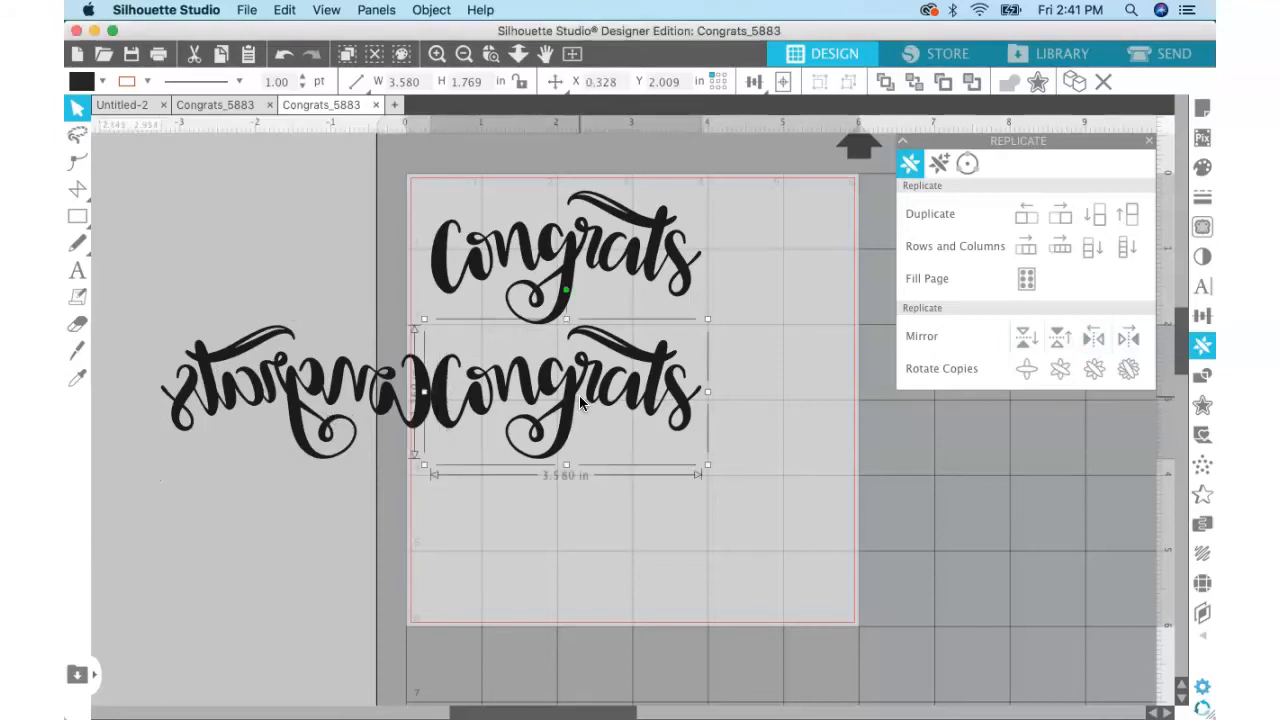
{"action": "key", "text": "Delete"}
Move the mirrored Congrats onto the page directly beneath the upper word and close the Replicate options.
{"action": "left_click_drag", "start_coordinate": [421, 392], "coordinate": [680, 396]}
{"action": "left_click", "coordinate": [786, 325]}
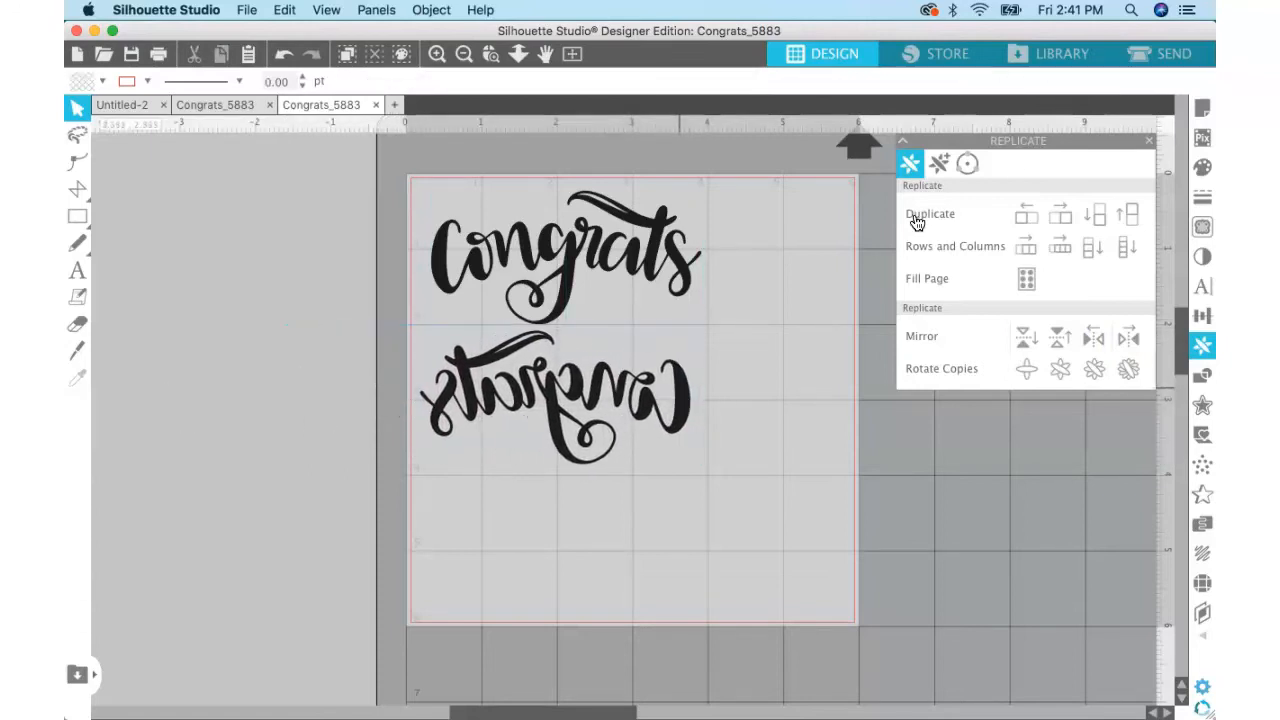
{"action": "left_click", "coordinate": [1149, 143]}
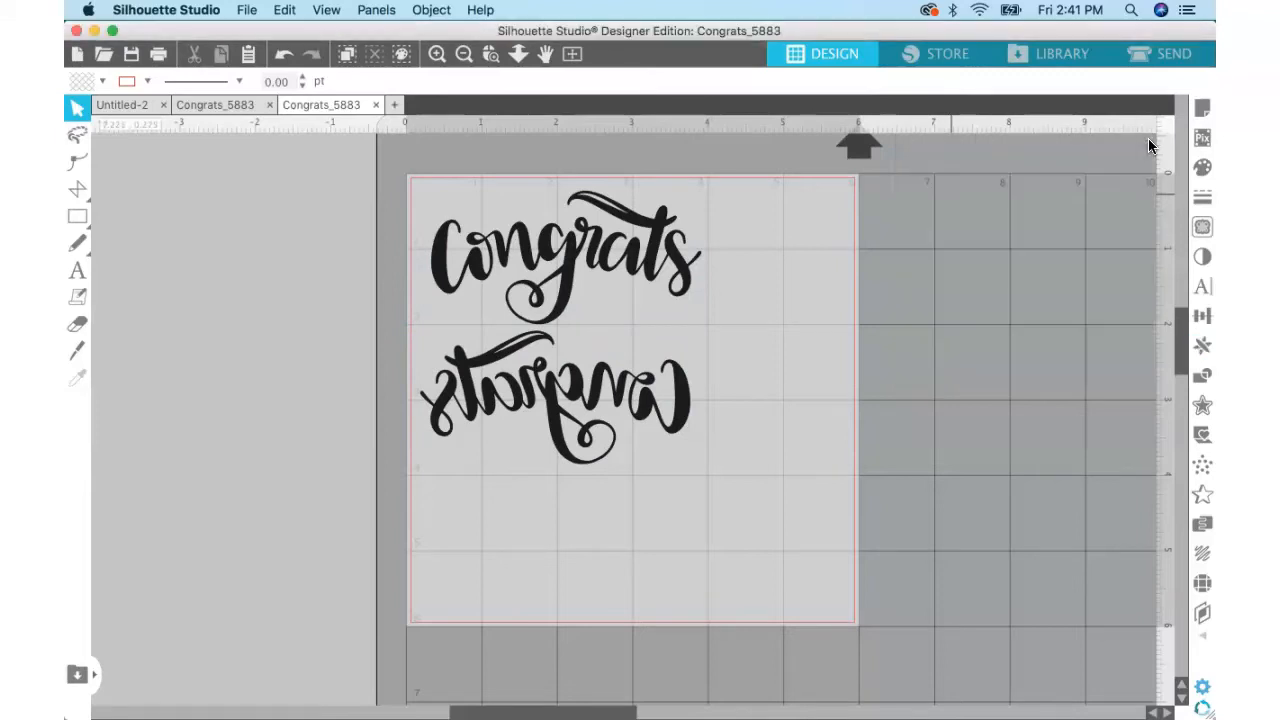
Open the send-to-cutter setup for the Congrats word and its mirrored copy.
{"action": "left_click", "coordinate": [1148, 56]}
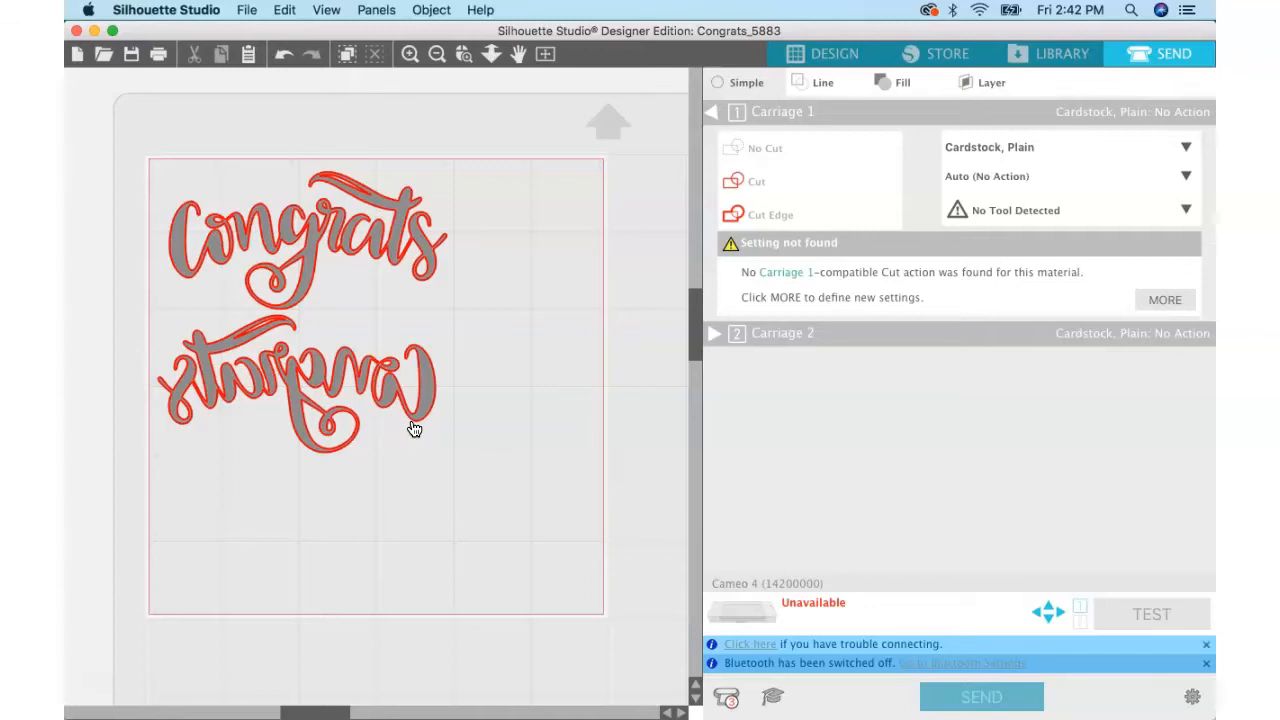
{"action": "left_click", "coordinate": [411, 53]}
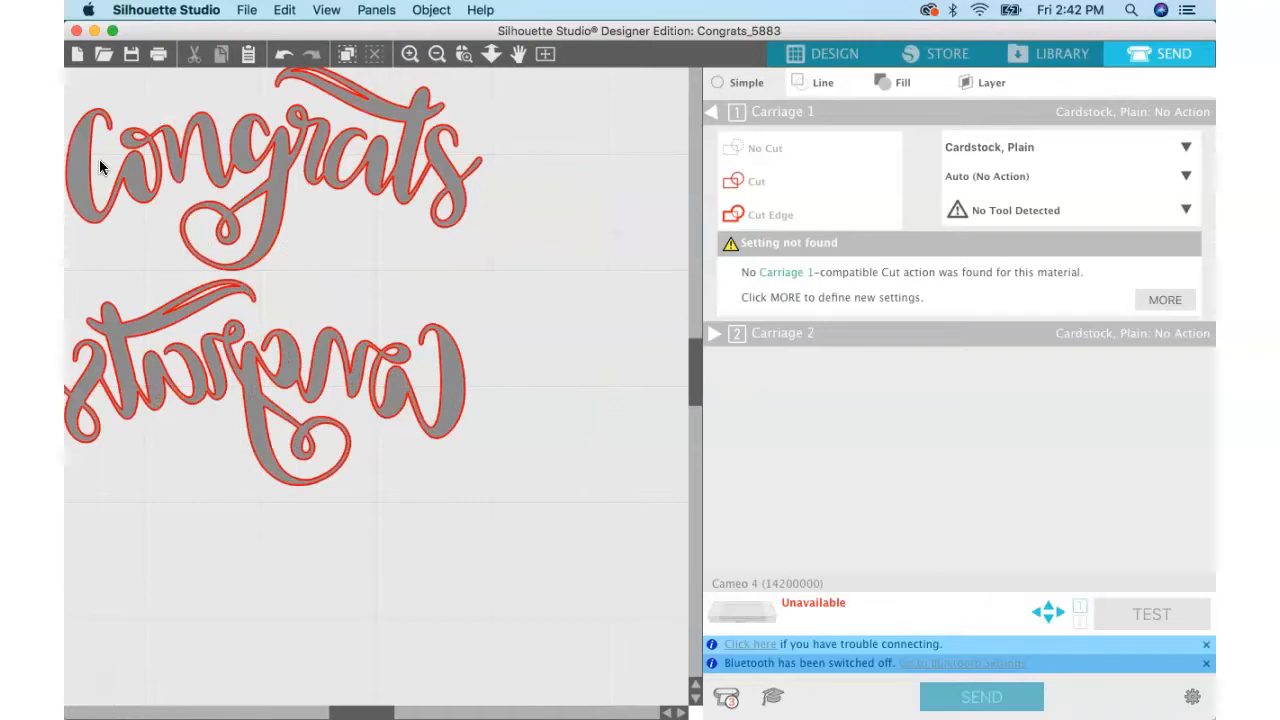
{"action": "left_click", "coordinate": [436, 55]}
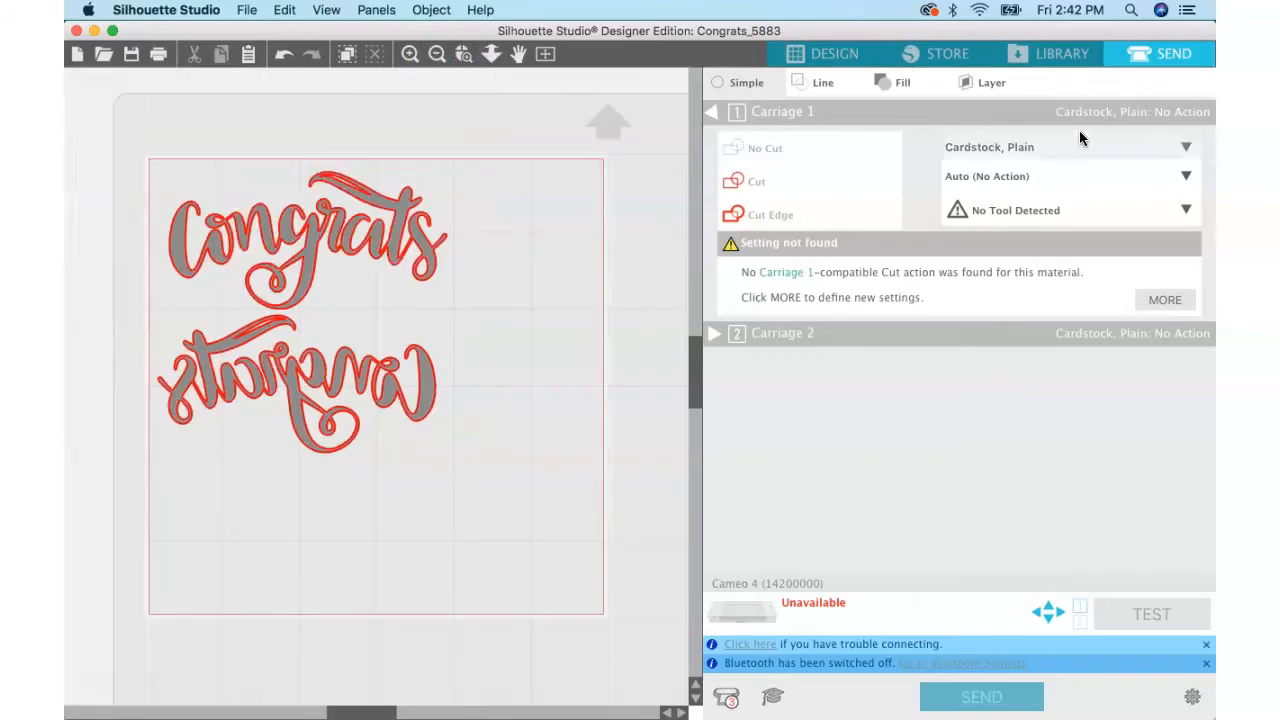
Configure Carriage 1 for the material Cardstock, Glitter with the Cut action and the AutoBlade tool.
{"action": "left_click", "coordinate": [1187, 149]}
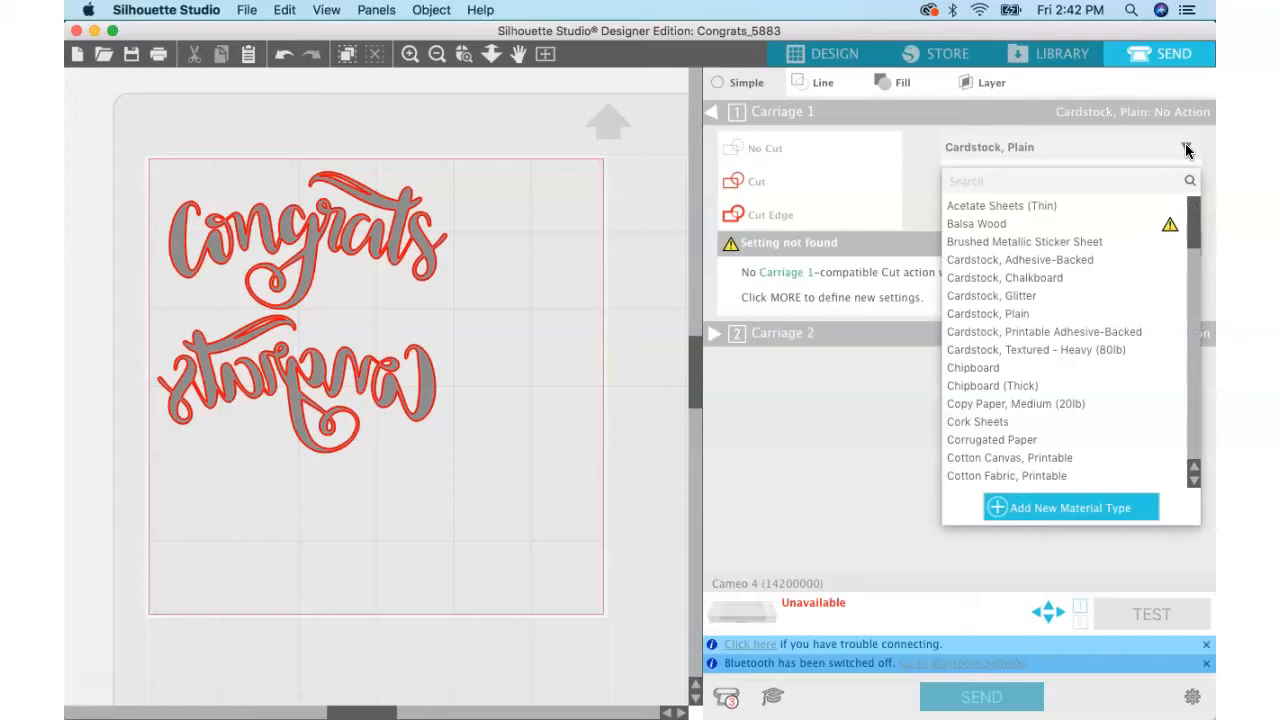
{"action": "left_click", "coordinate": [1021, 296]}
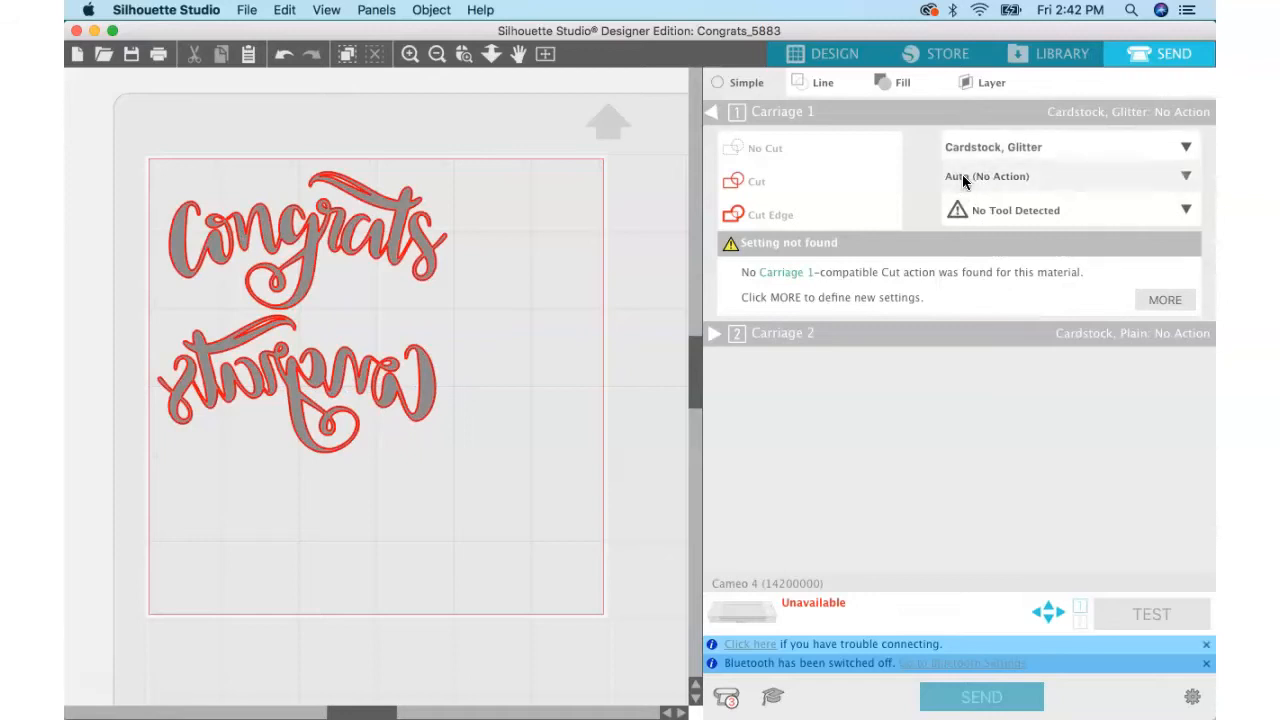
{"action": "left_click", "coordinate": [1186, 178]}
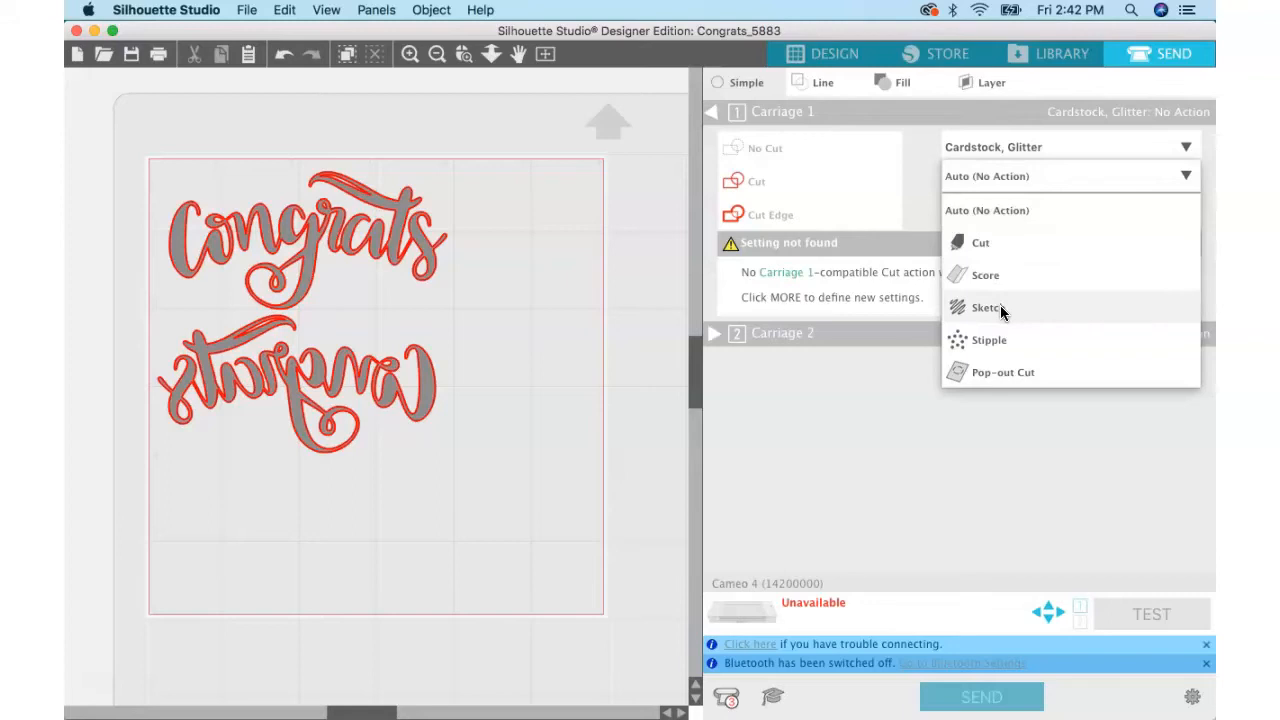
{"action": "left_click", "coordinate": [983, 247]}
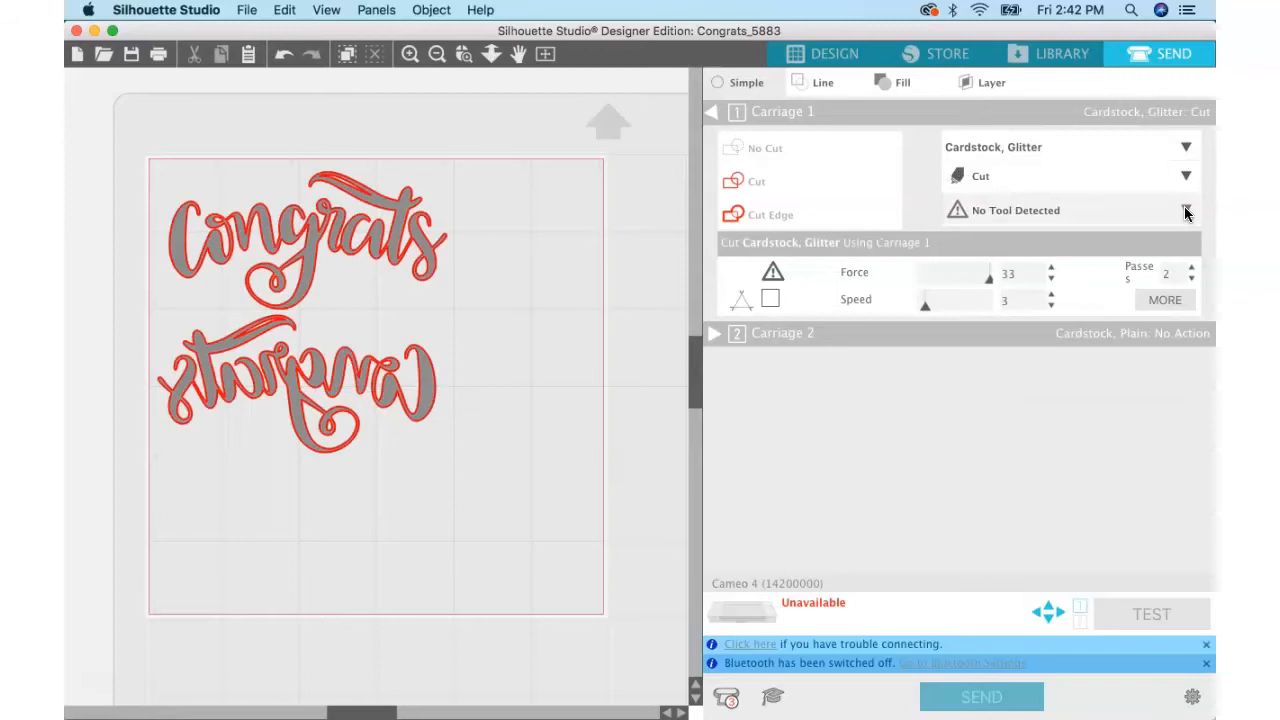
{"action": "left_click", "coordinate": [1185, 208]}
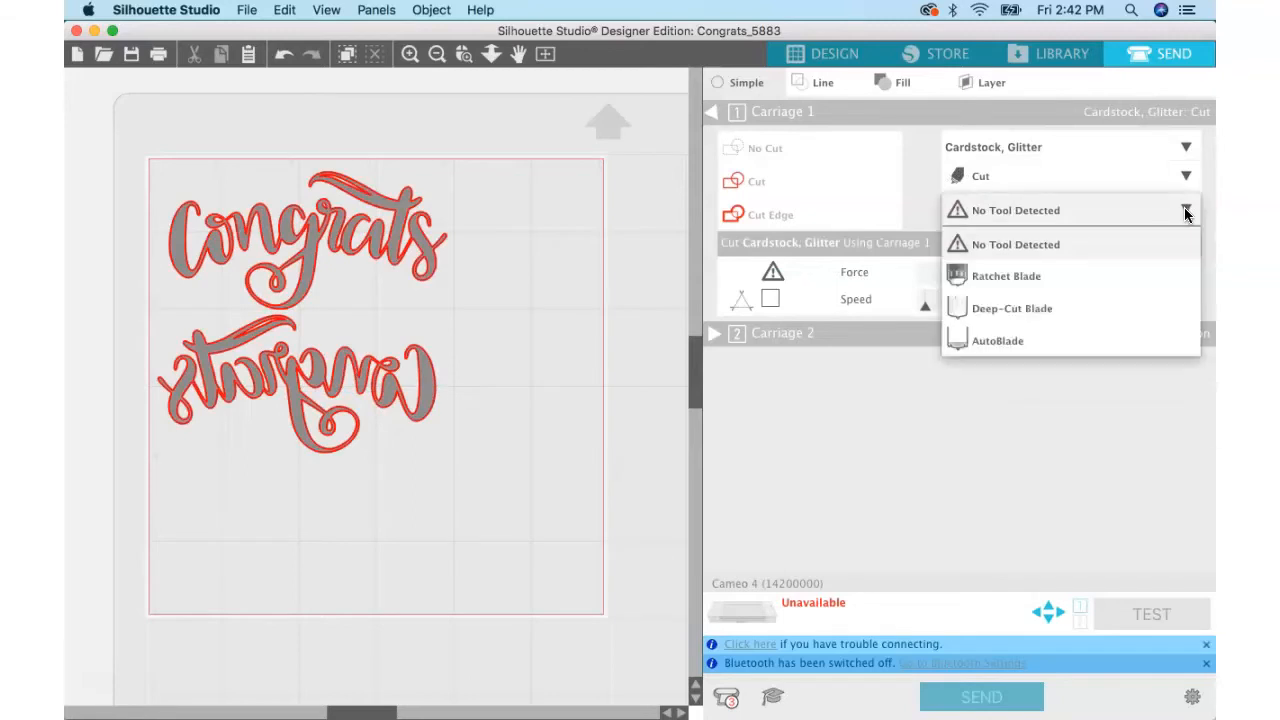
{"action": "left_click", "coordinate": [1016, 341]}
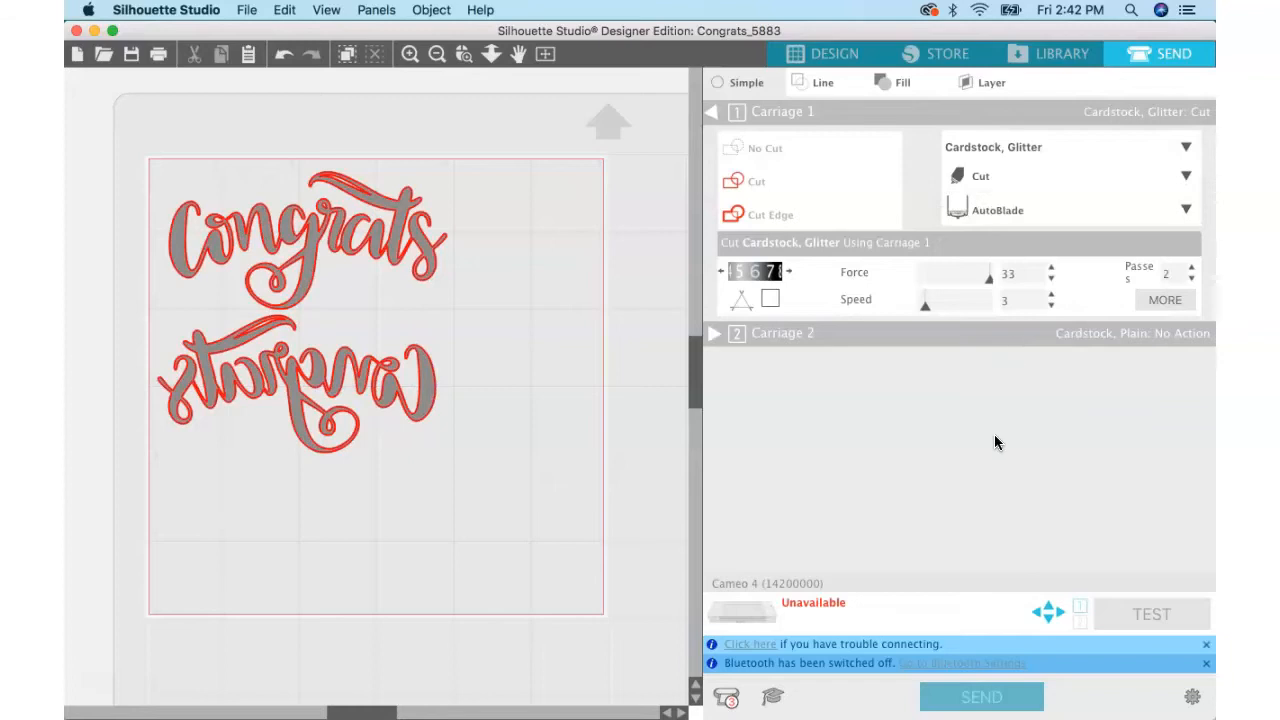